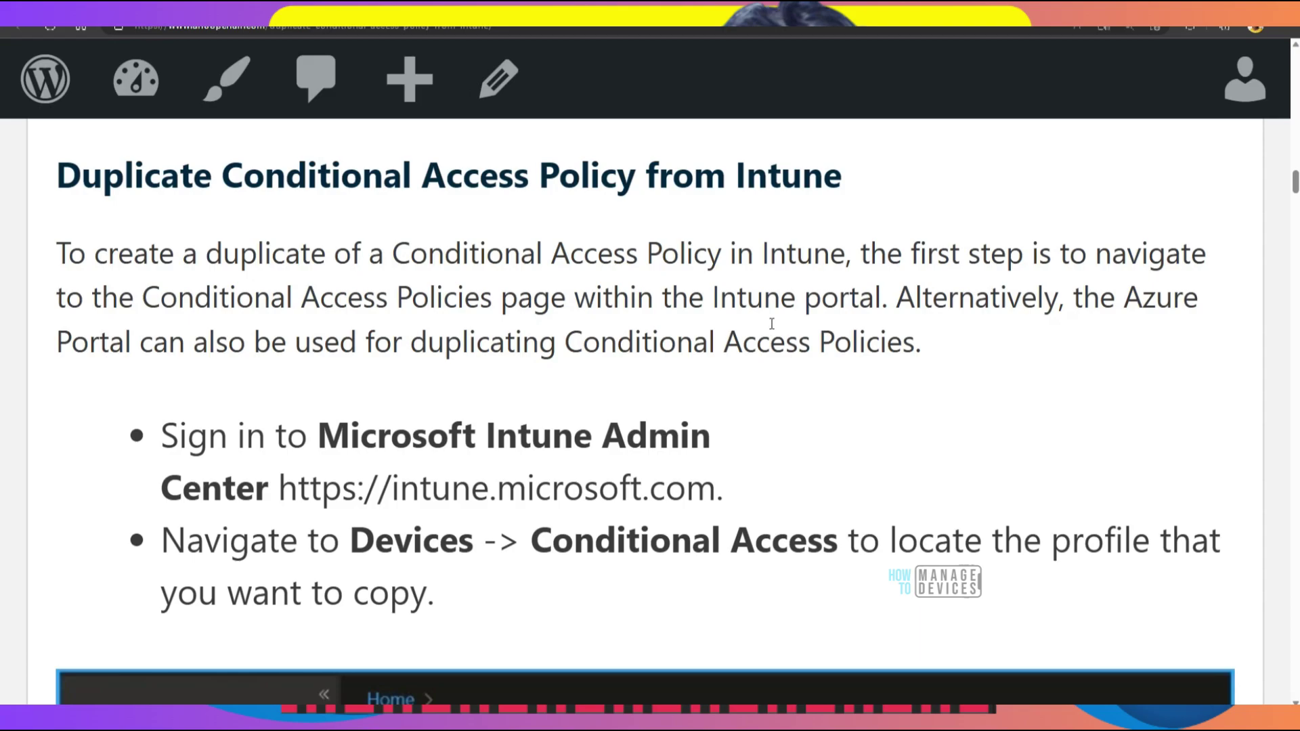
Open the Devices Overview screenshot in Edge's image editor using its right-click Edit image command.
scroll(674, 389, down, 7)
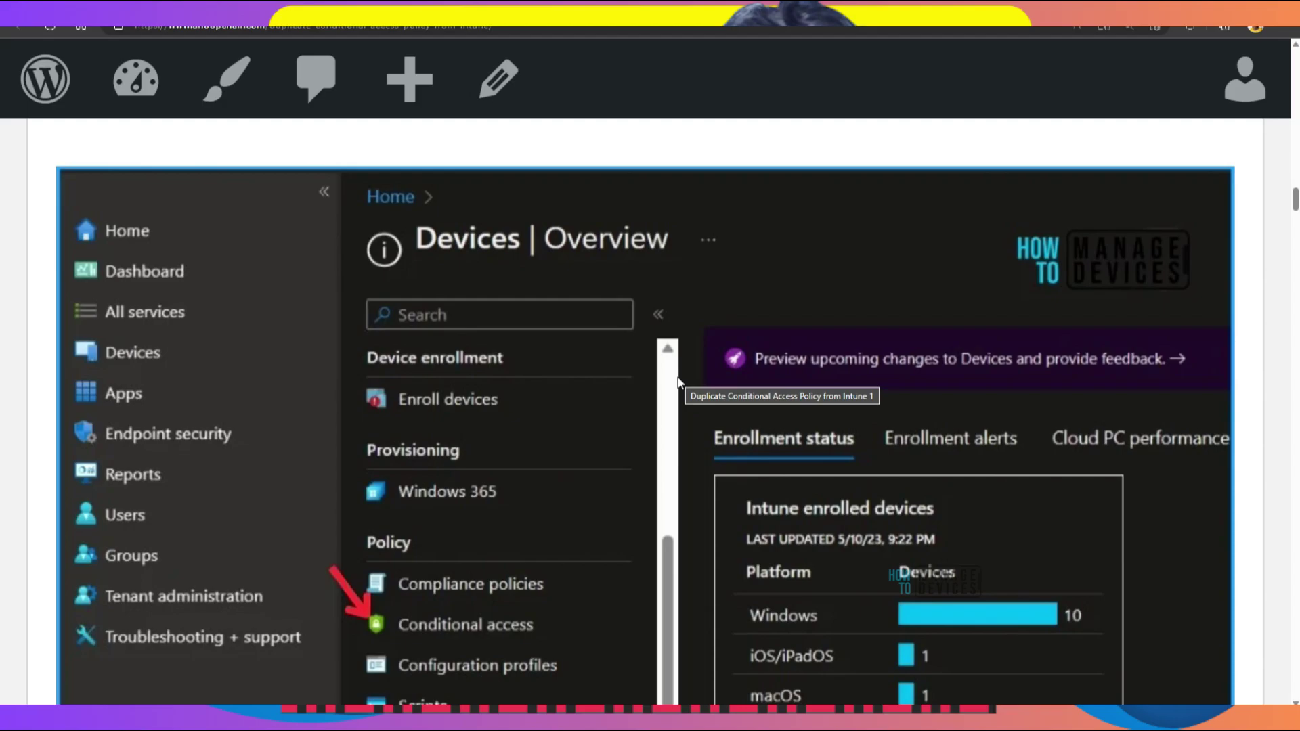
scroll(680, 383, down, 1)
scroll(688, 395, up, 1)
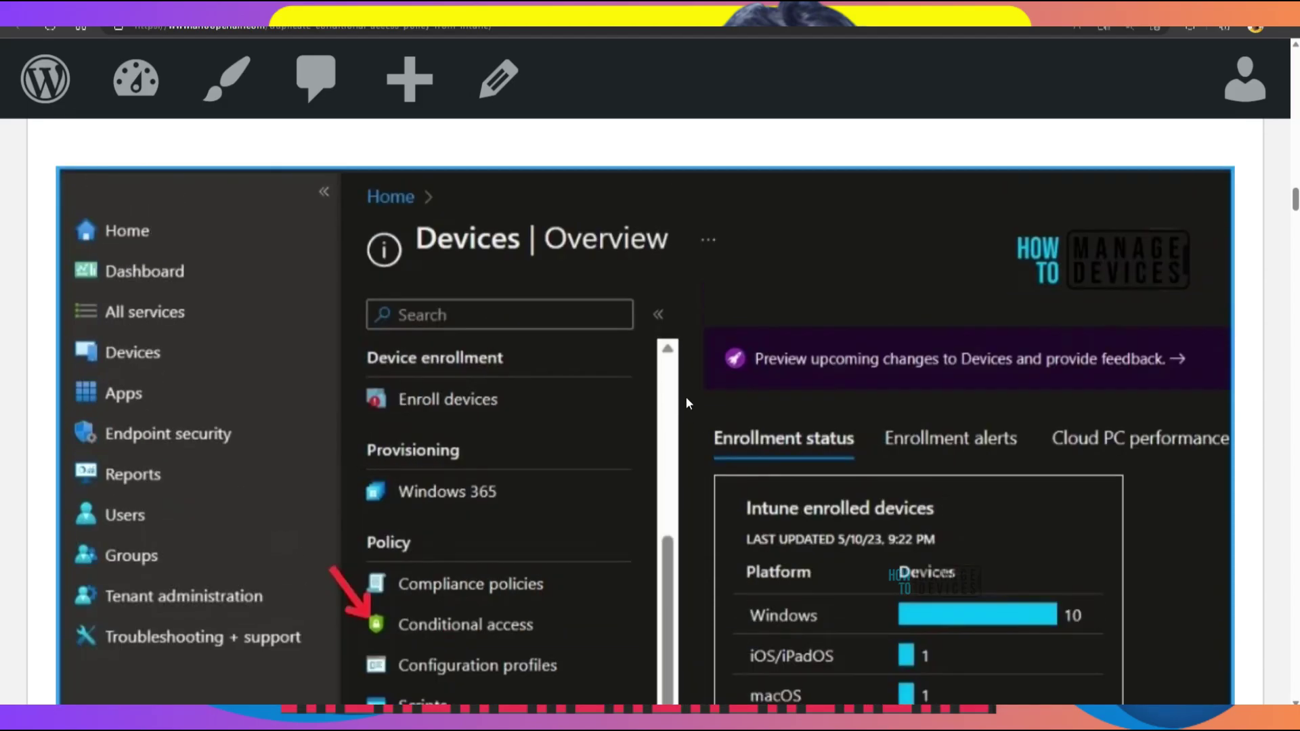
right_click(654, 374)
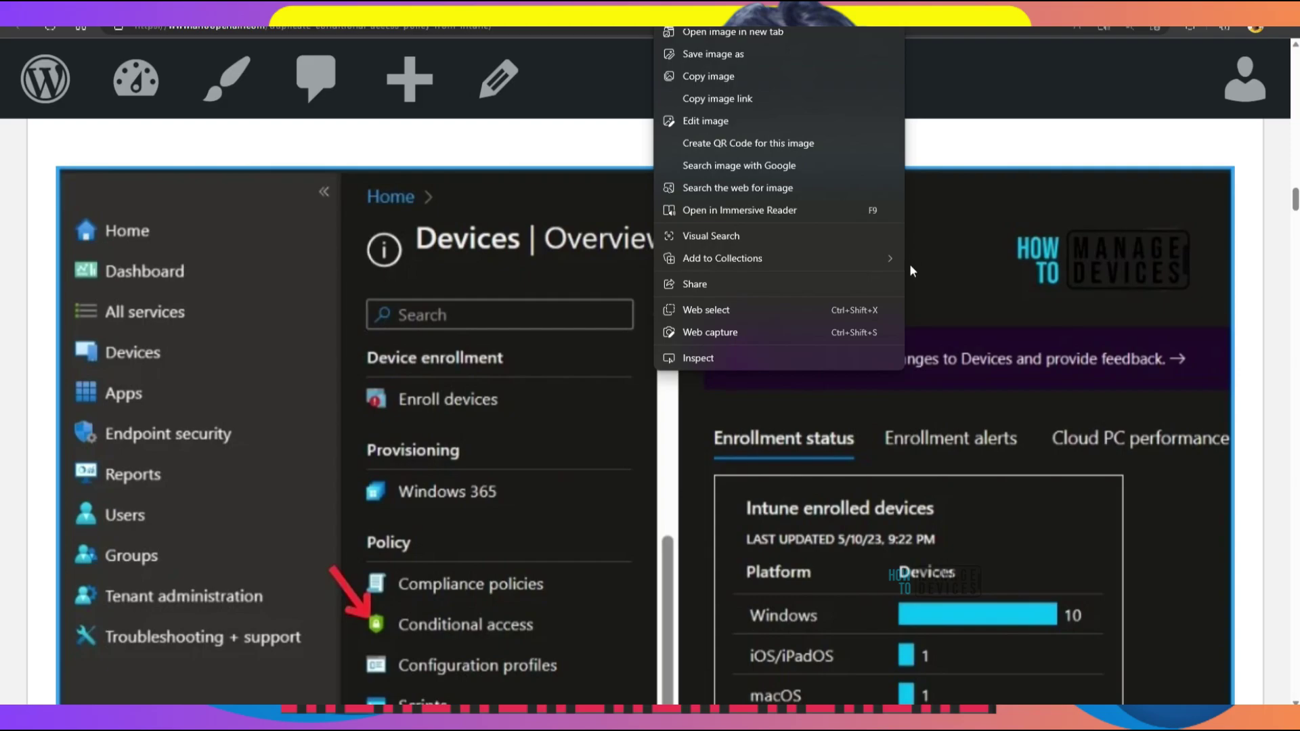
mouse_move(576, 210)
mouse_down()
mouse_move(318, 223)
mouse_move(907, 515)
mouse_move(745, 162)
mouse_move(692, 165)
mouse_up()
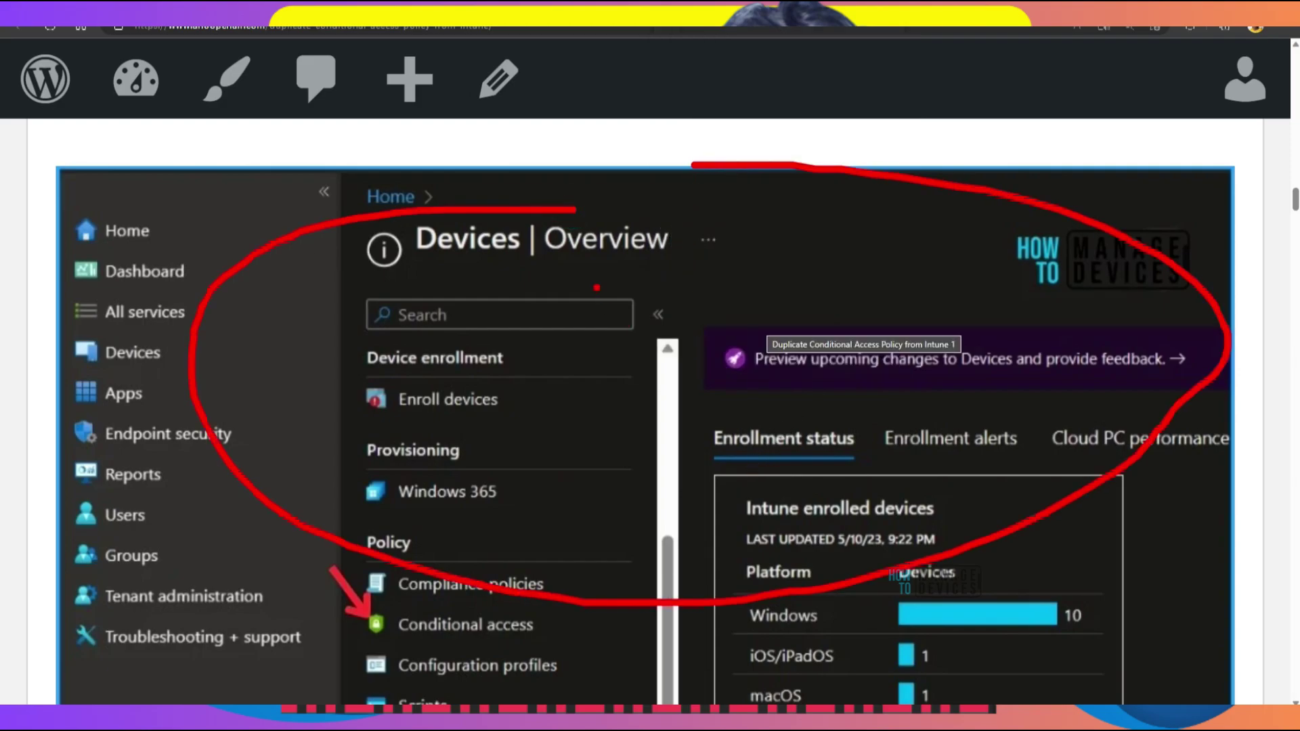
drag(595, 289, 740, 291)
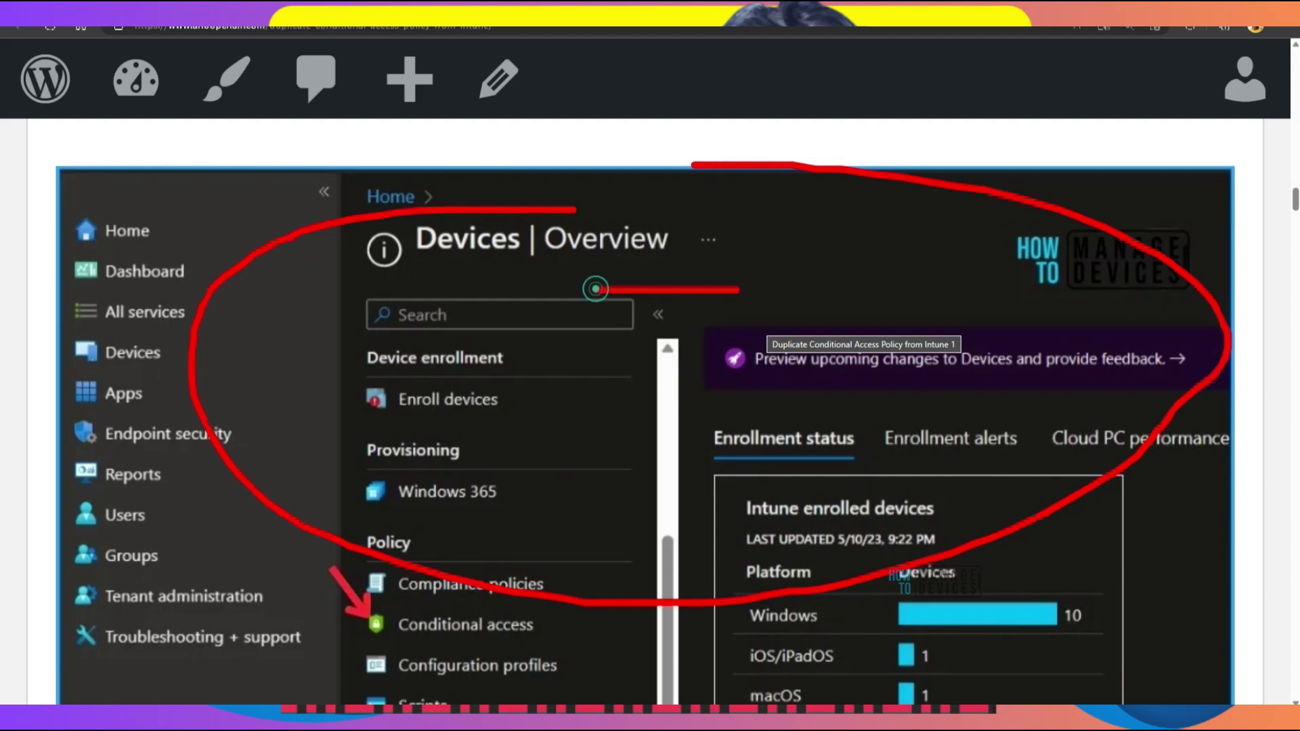
right_click(683, 298)
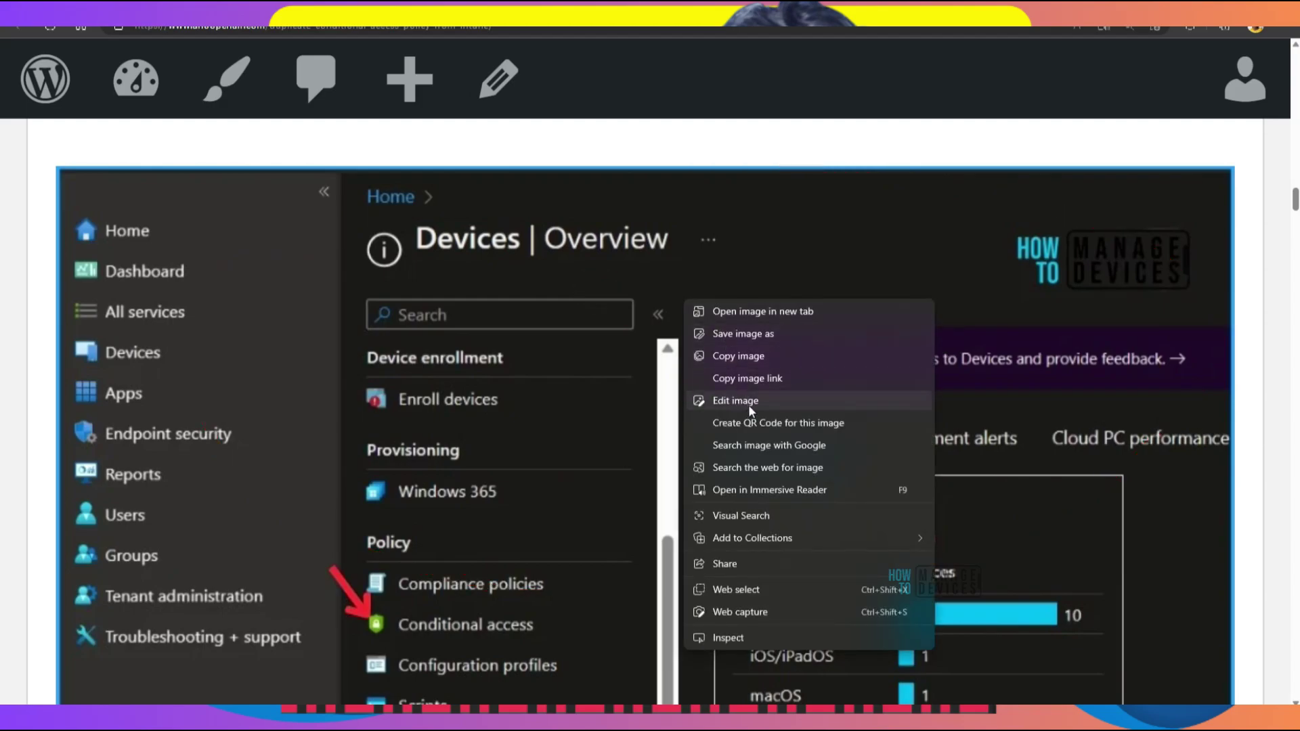
mouse_move(778, 388)
mouse_down()
mouse_move(660, 401)
mouse_move(799, 407)
mouse_move(794, 364)
mouse_up()
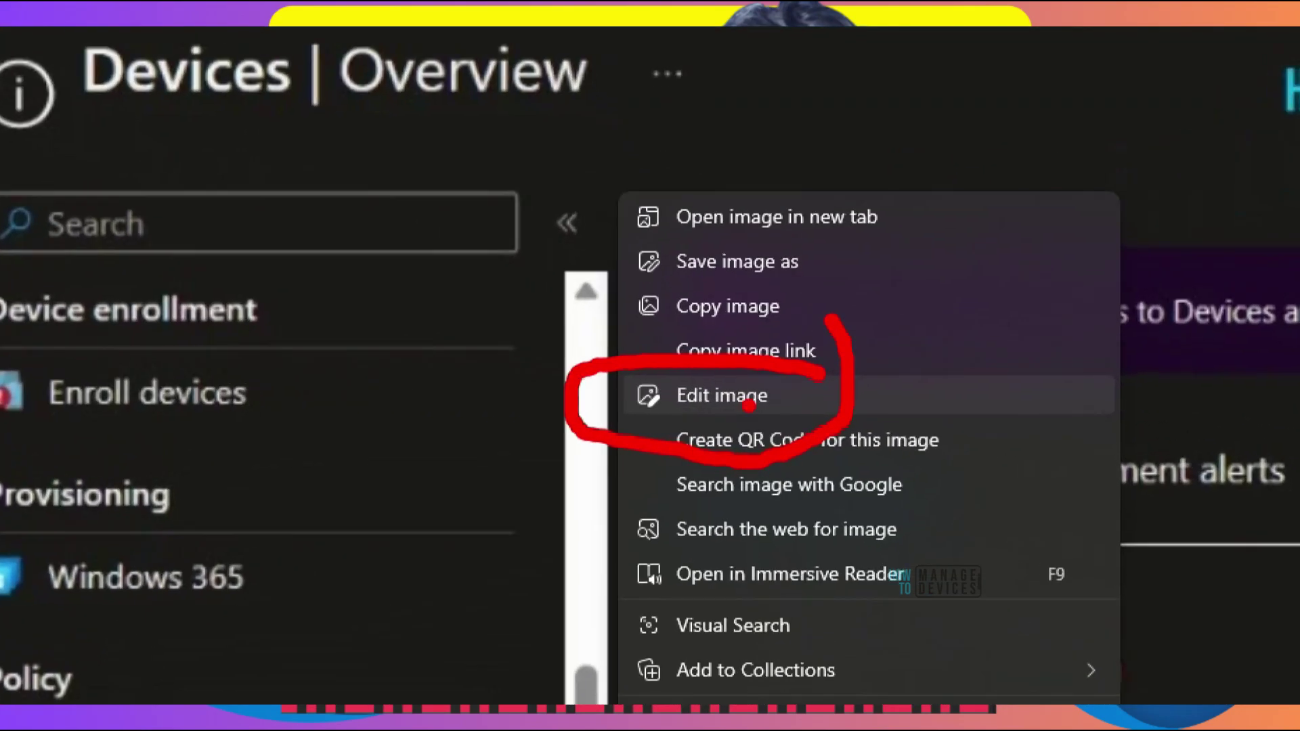
key(Escape)
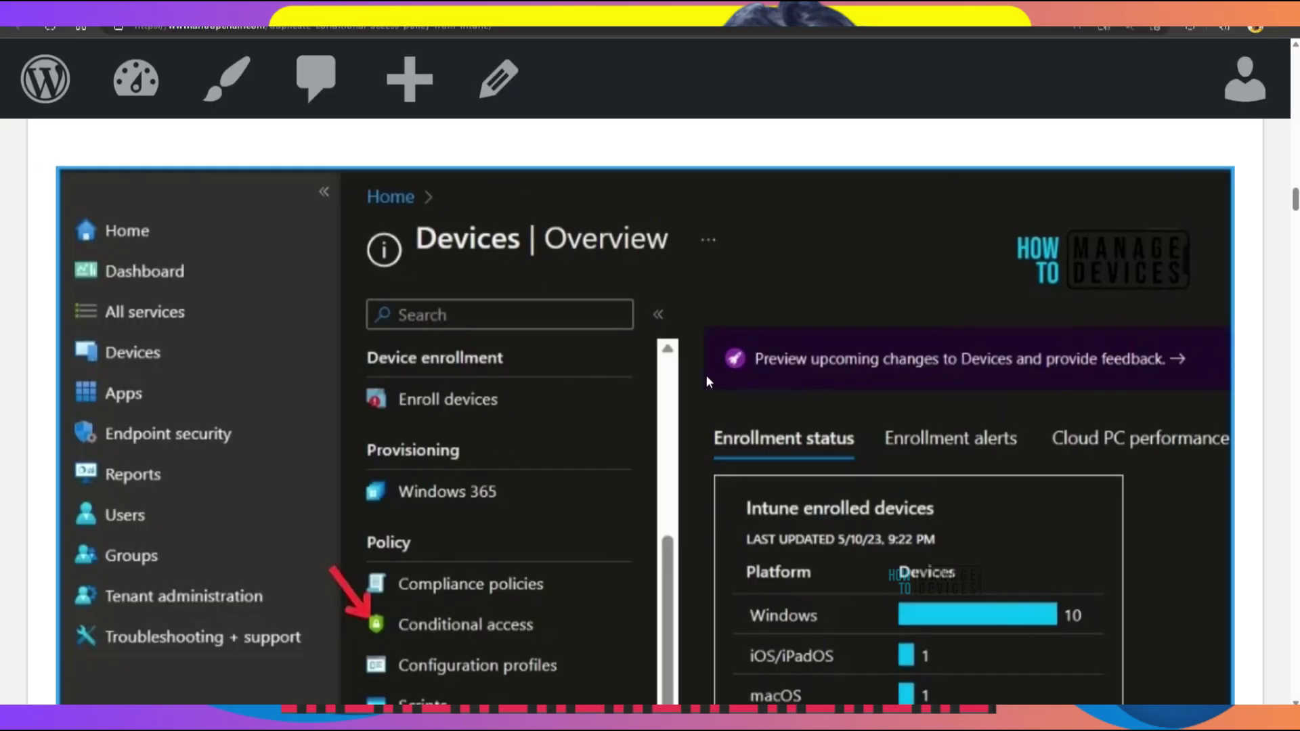
right_click(706, 381)
click(758, 131)
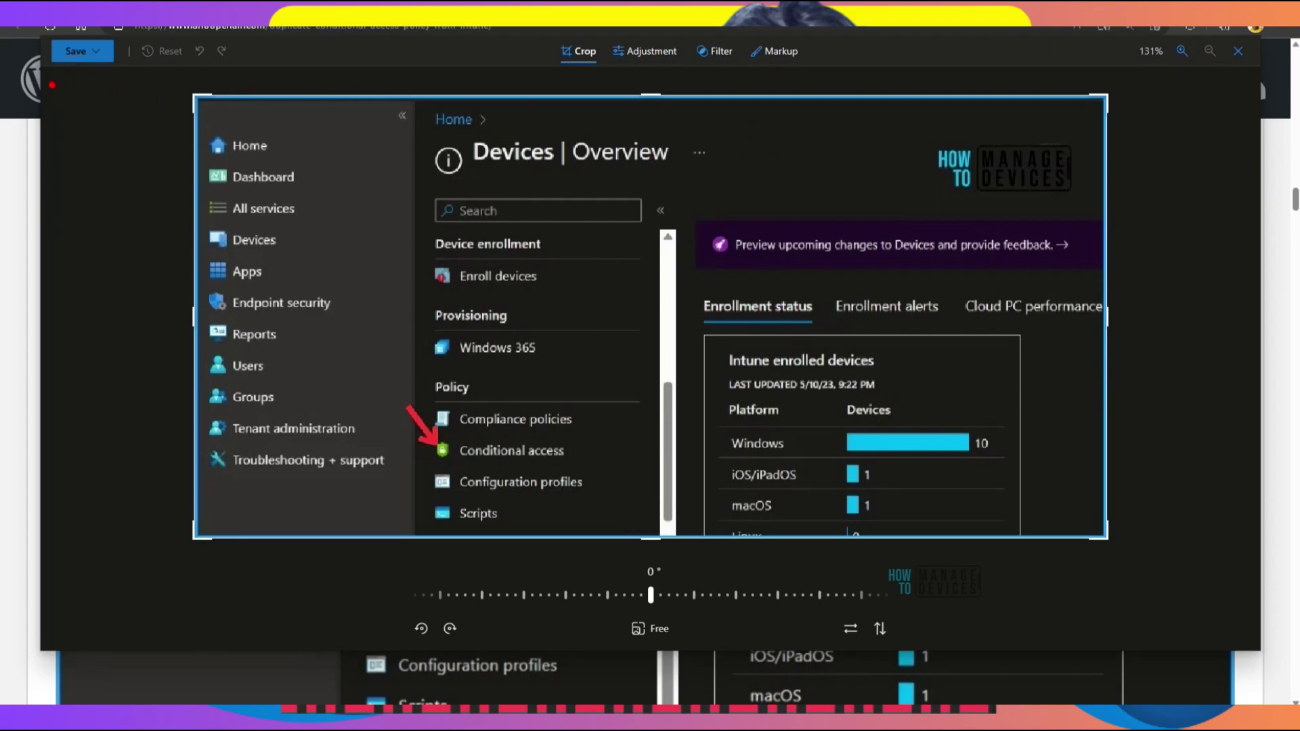
mouse_move(52, 85)
mouse_down()
mouse_move(136, 28)
mouse_move(37, 31)
mouse_up()
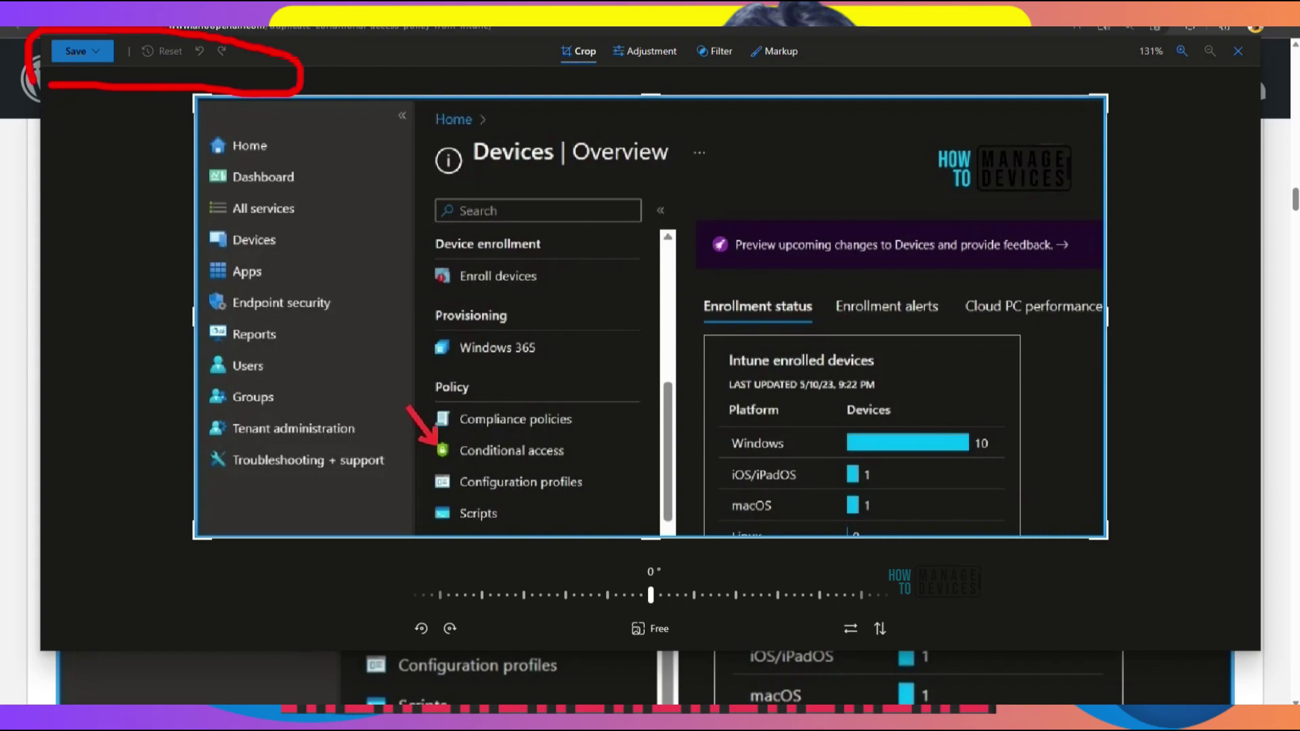
key(Escape)
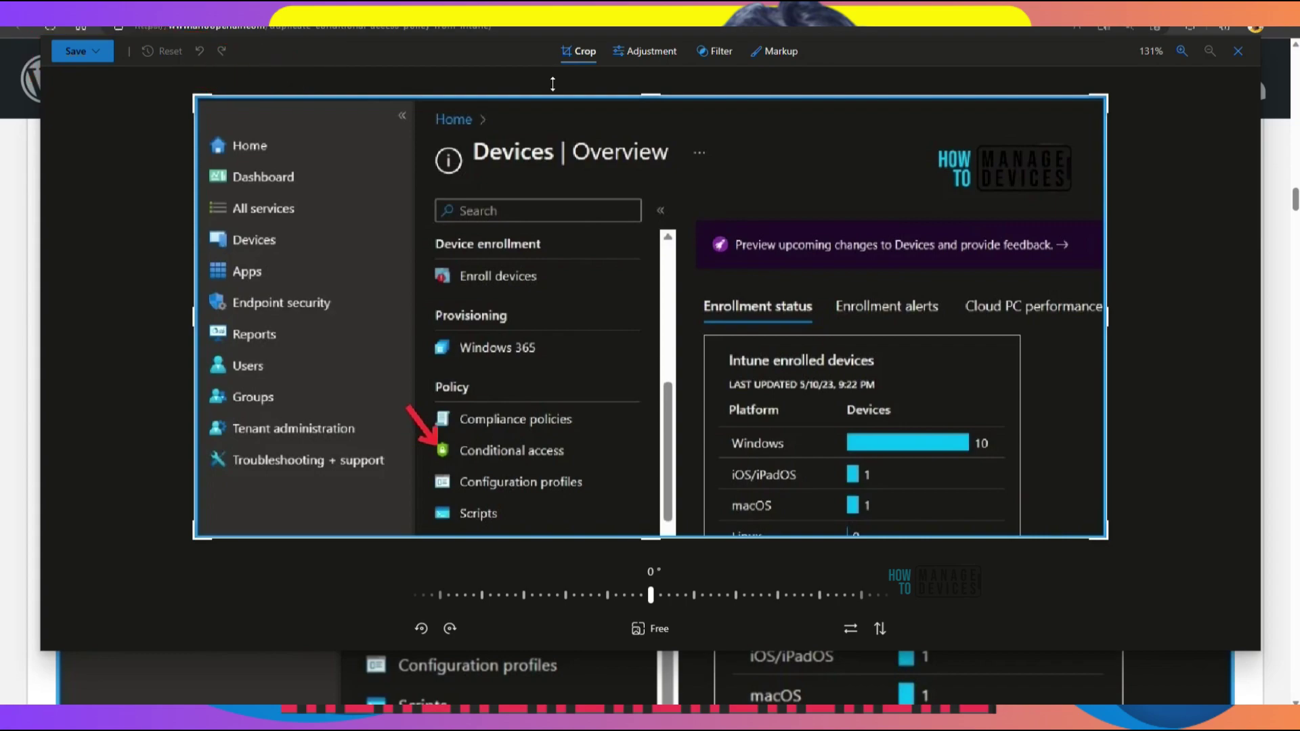
mouse_move(553, 84)
mouse_down()
mouse_move(613, 47)
mouse_move(545, 28)
mouse_move(535, 67)
mouse_up()
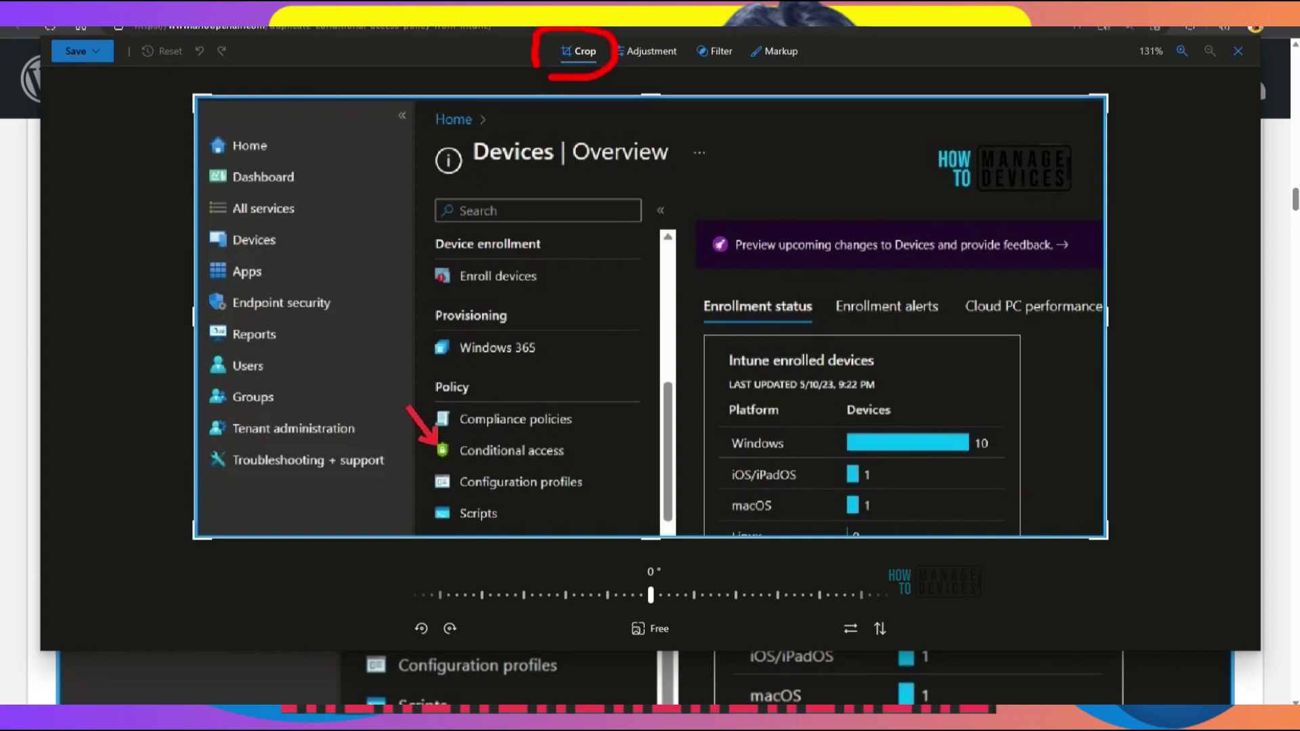
mouse_move(625, 77)
mouse_down()
mouse_move(670, 76)
mouse_move(622, 30)
mouse_move(597, 51)
mouse_up()
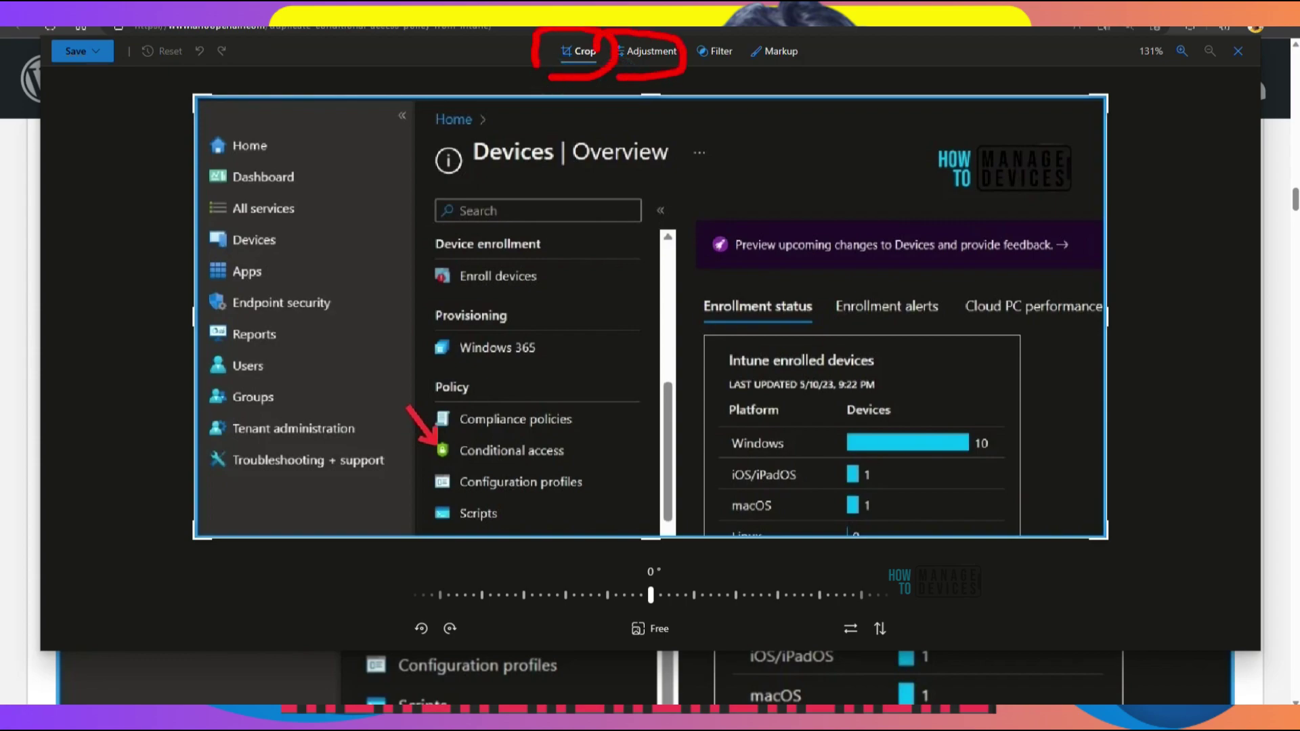
drag(692, 79, 816, 74)
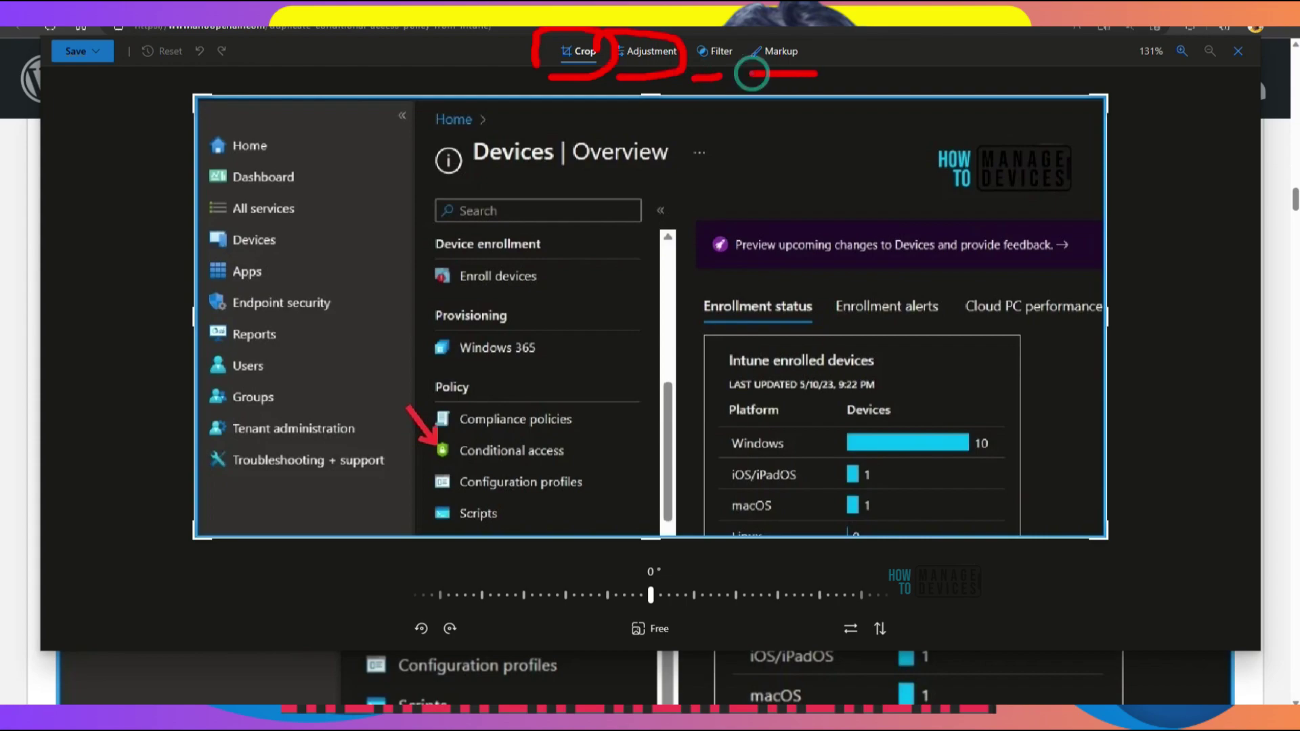
mouse_move(1113, 78)
mouse_down()
mouse_move(1150, 80)
mouse_move(1204, 54)
mouse_move(1117, 42)
mouse_up()
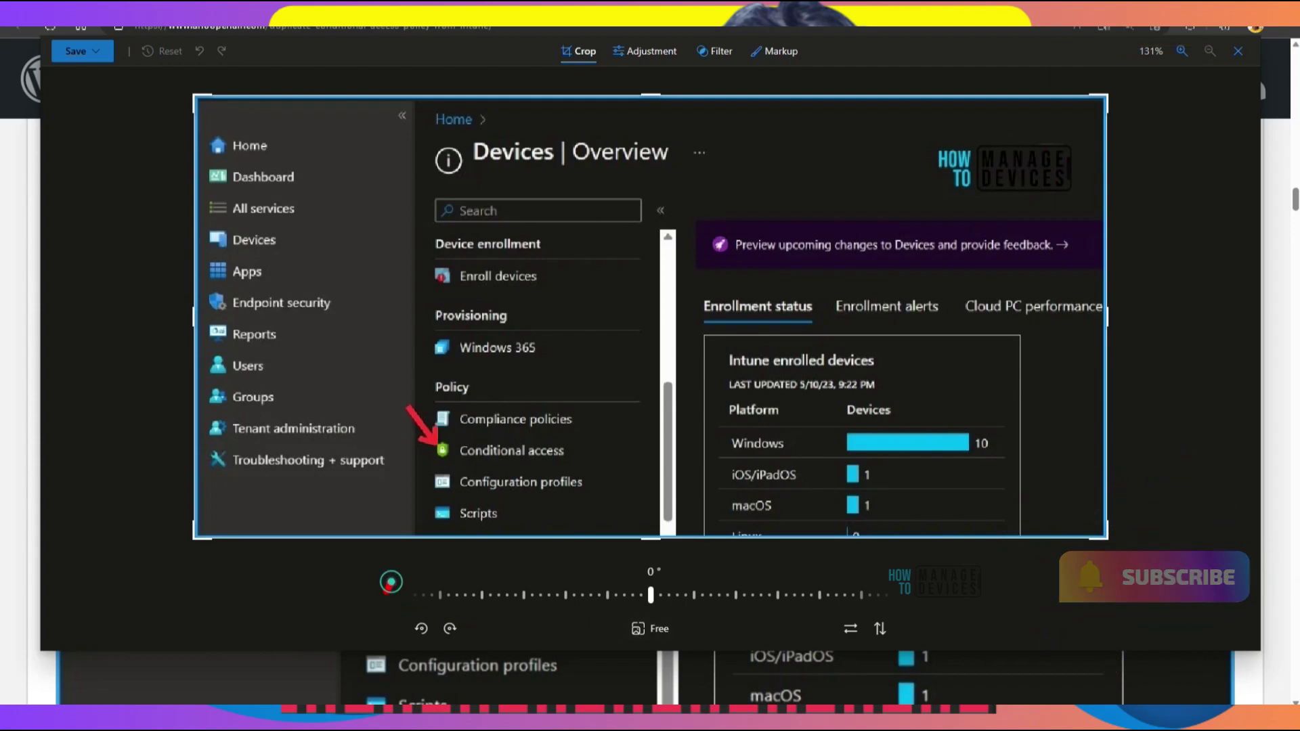
drag(391, 581, 386, 639)
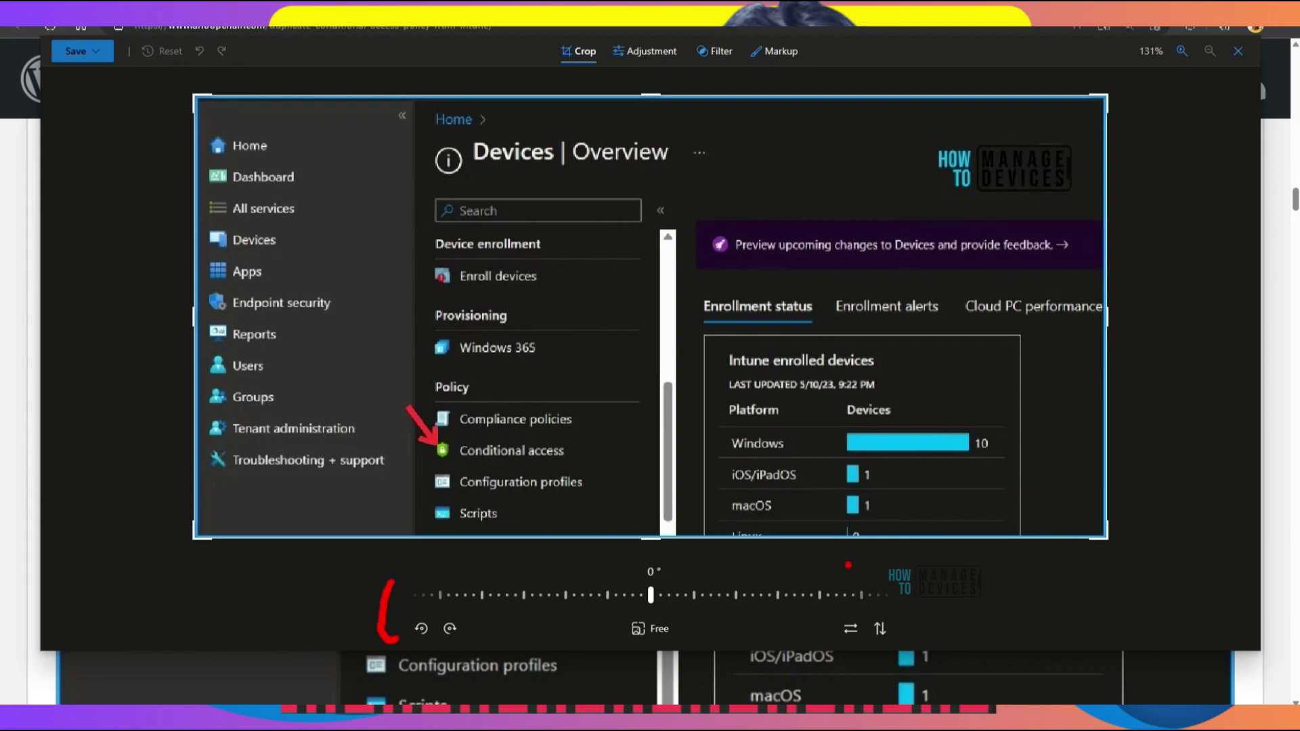
drag(848, 564, 911, 640)
key(Escape)
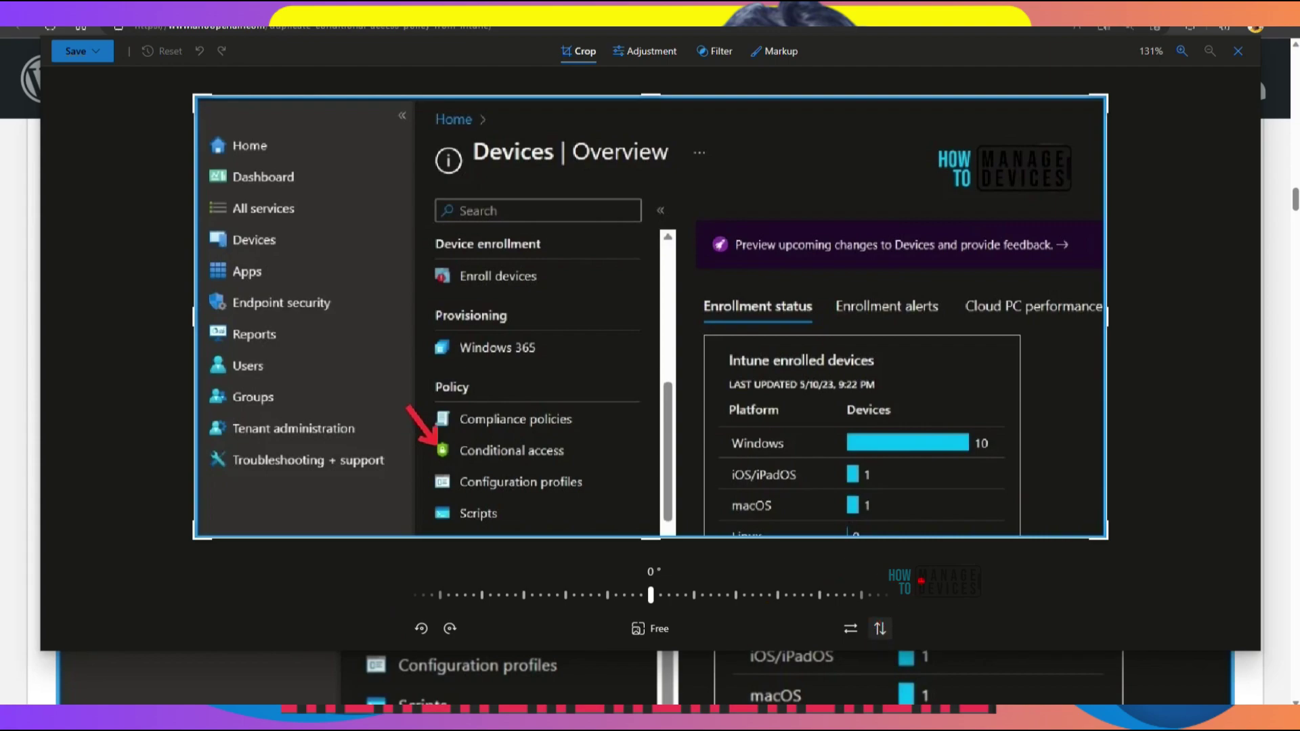
mouse_move(921, 580)
mouse_down()
mouse_move(892, 632)
mouse_move(910, 633)
mouse_up()
key(Escape)
mouse_move(788, 608)
mouse_down()
mouse_move(834, 635)
mouse_move(809, 635)
mouse_up()
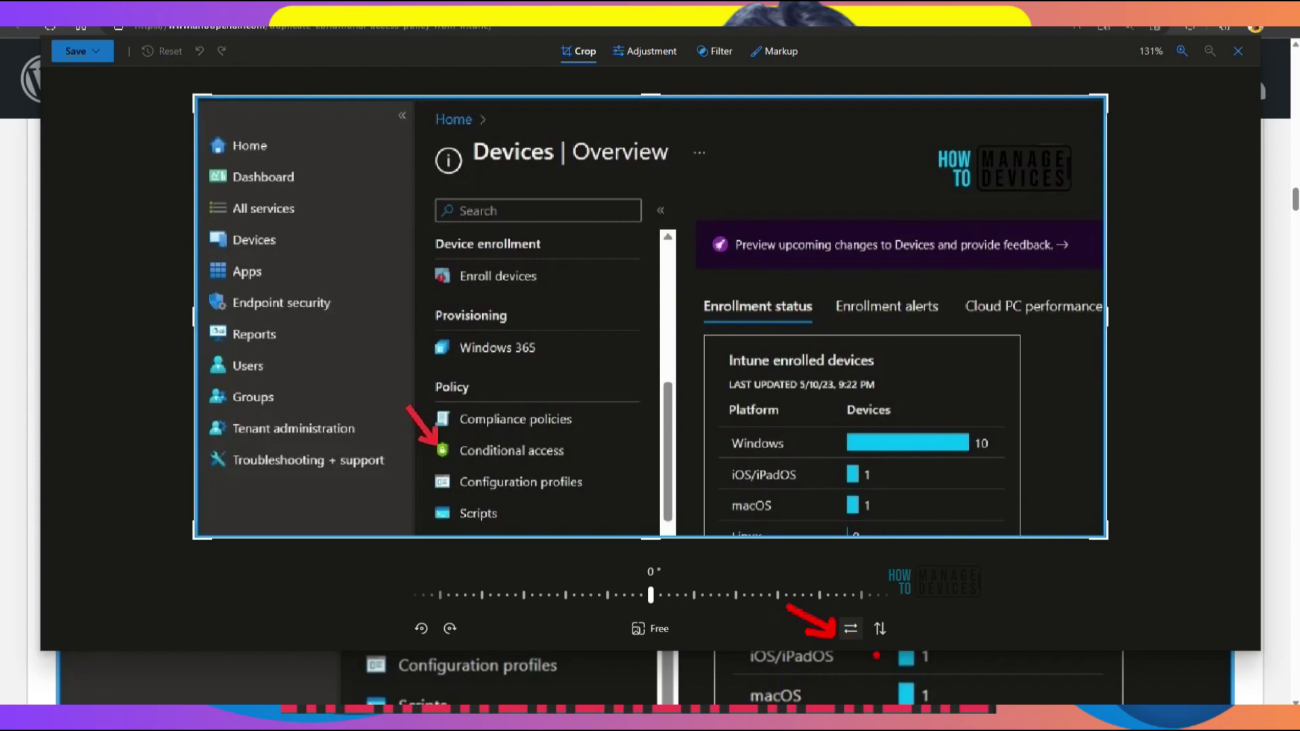
key(Escape)
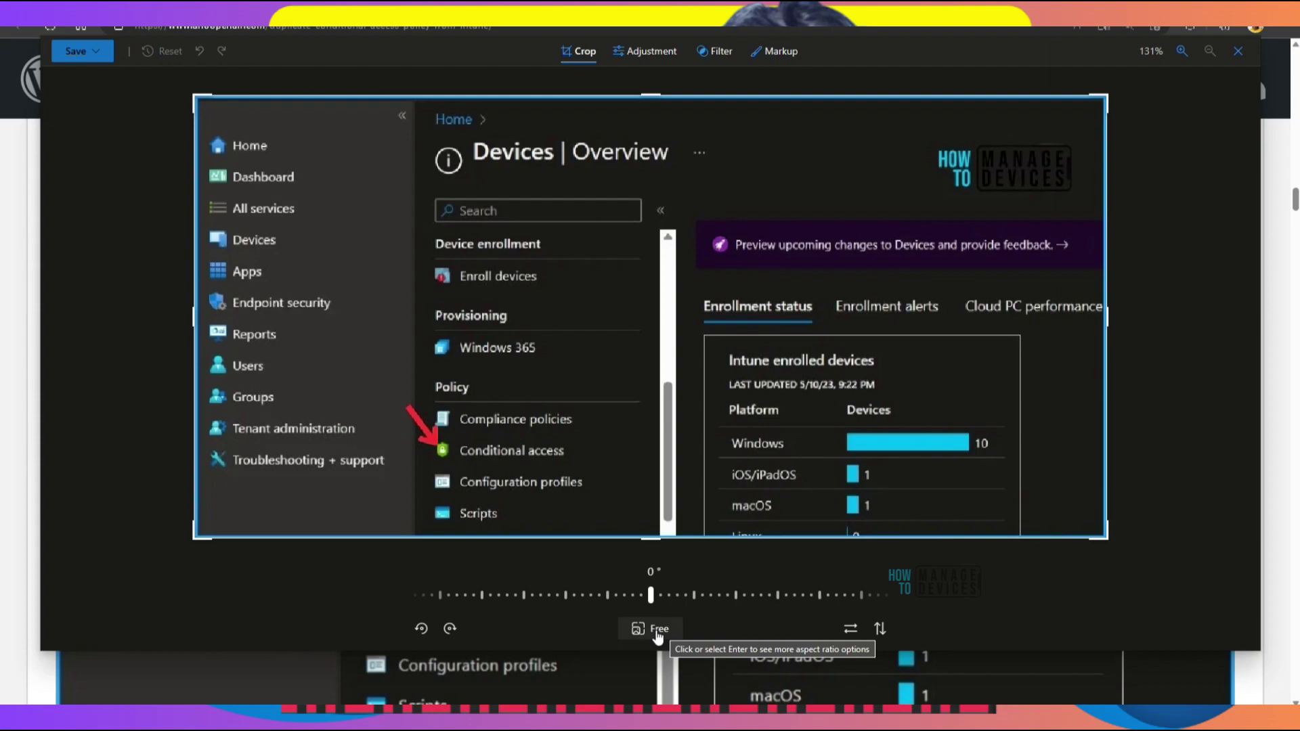
click(656, 632)
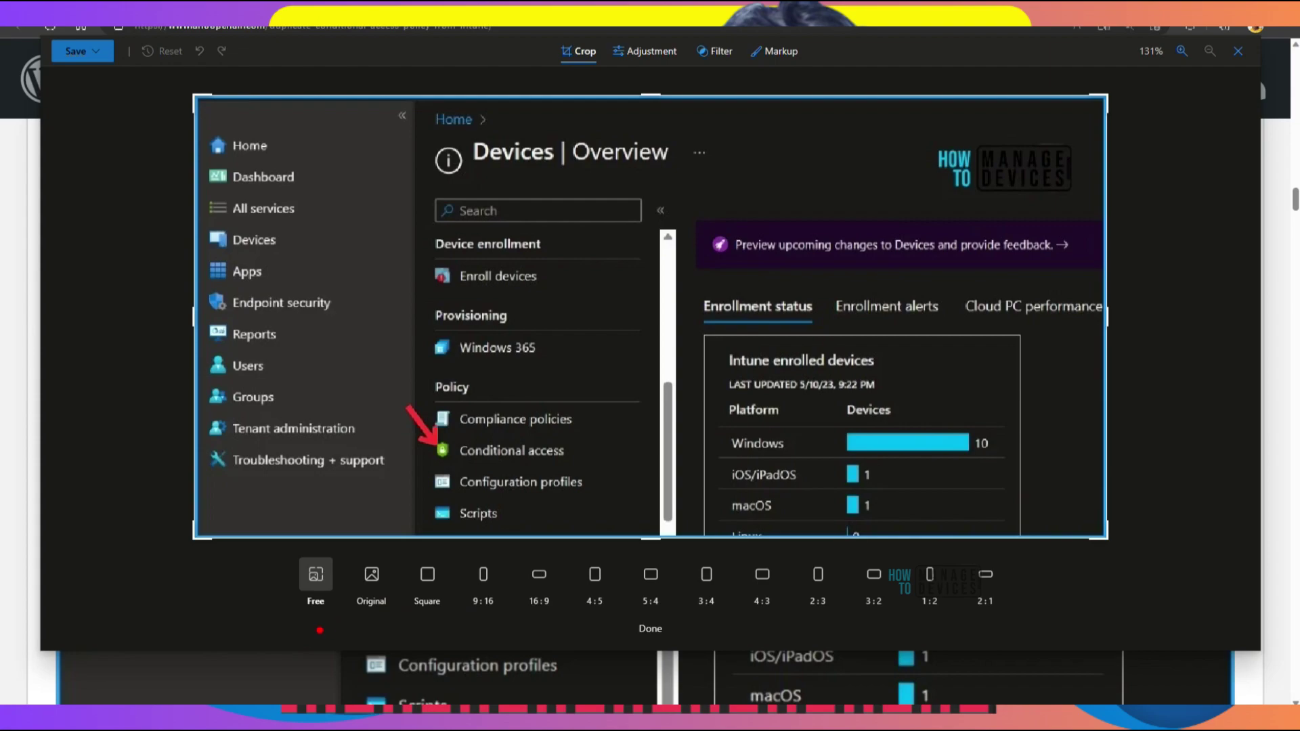
mouse_move(301, 619)
mouse_down()
mouse_move(1026, 570)
mouse_move(682, 528)
mouse_move(306, 545)
mouse_move(273, 589)
mouse_up()
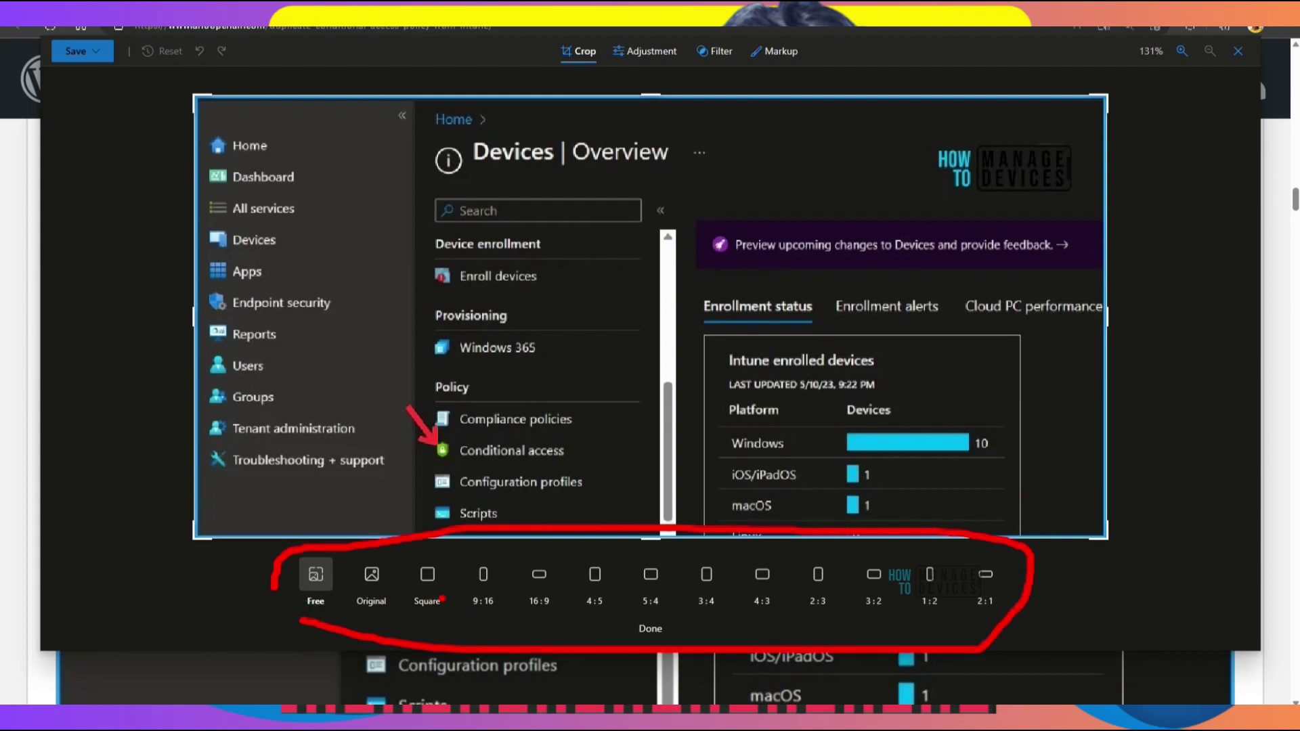
mouse_move(461, 557)
mouse_down()
mouse_move(476, 626)
mouse_move(507, 575)
mouse_move(467, 549)
mouse_up()
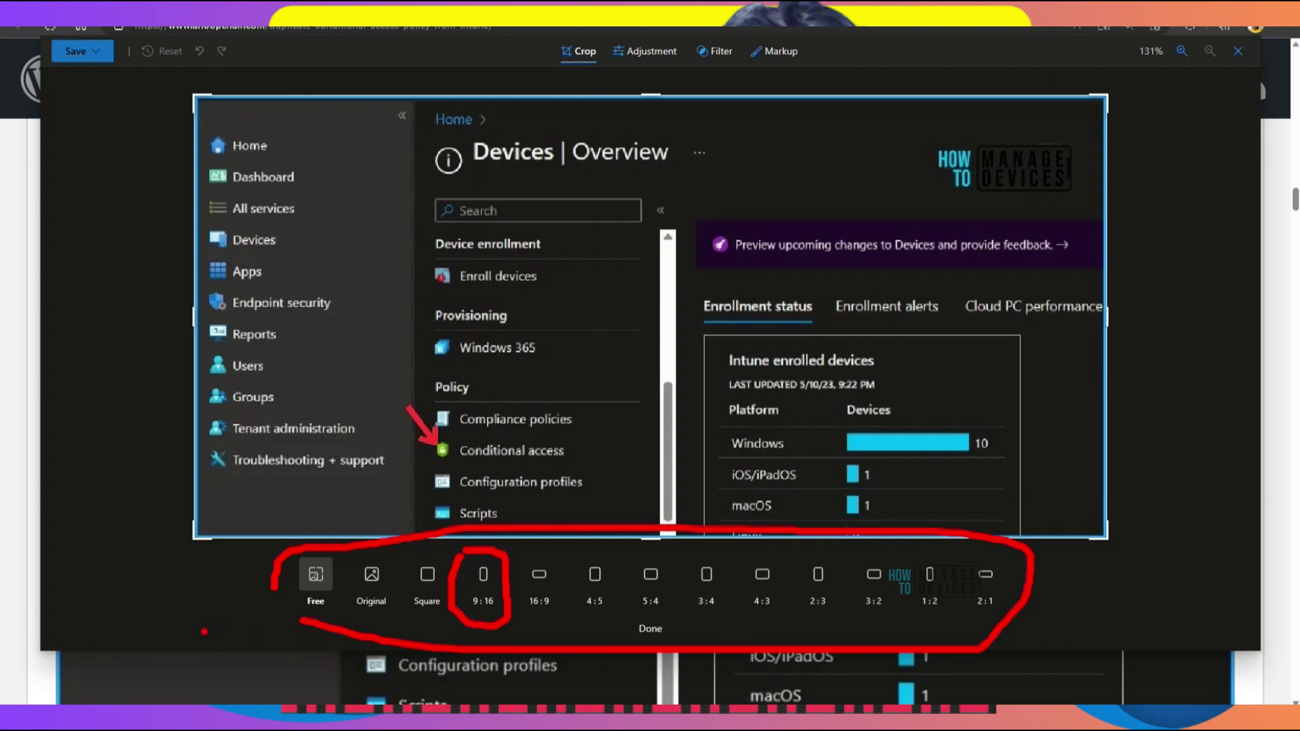
Try flipping and mirroring the screenshot, then undo the mirroring to restore it.
click(650, 628)
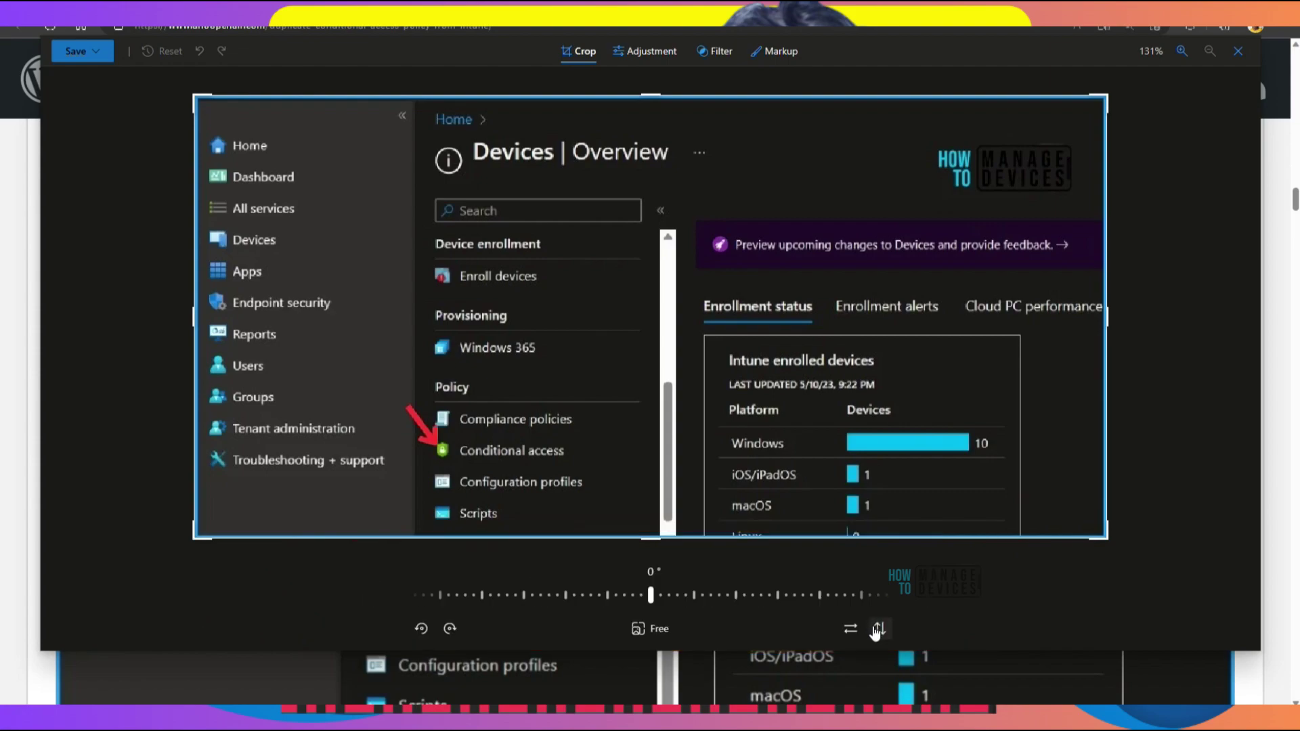
click(879, 629)
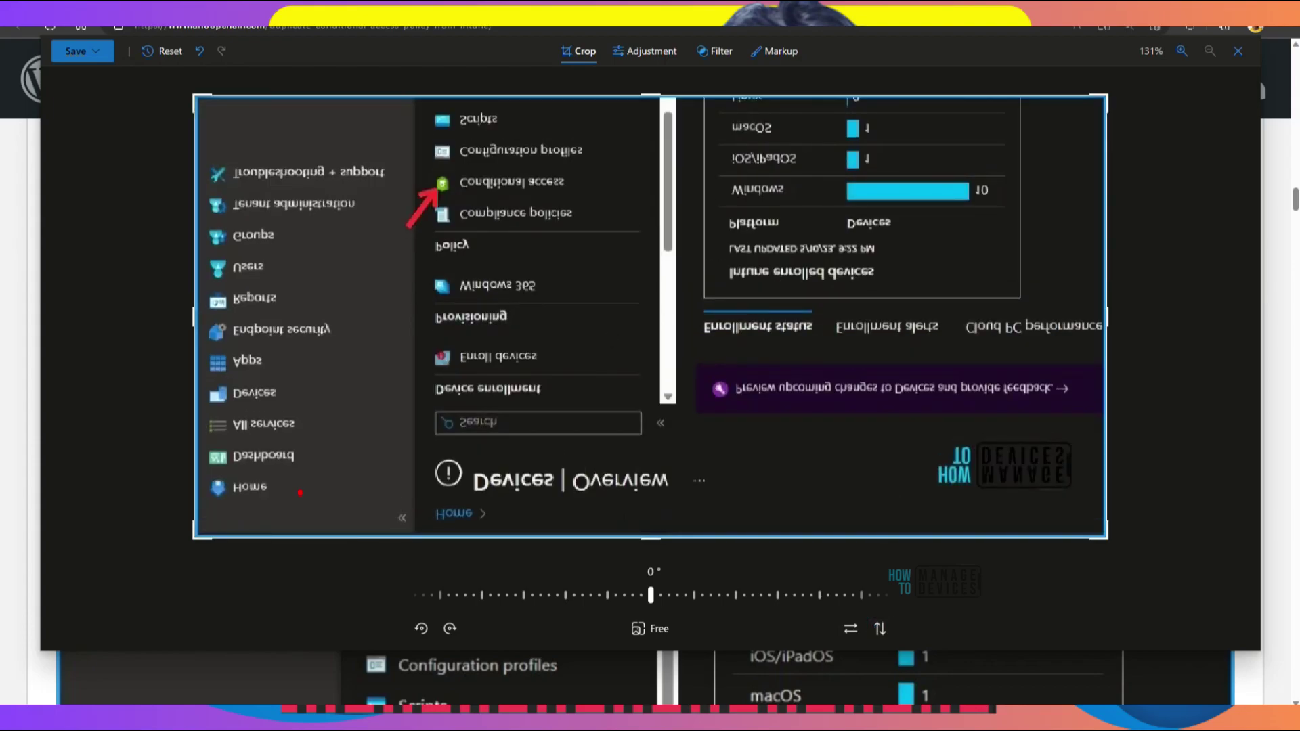
click(850, 631)
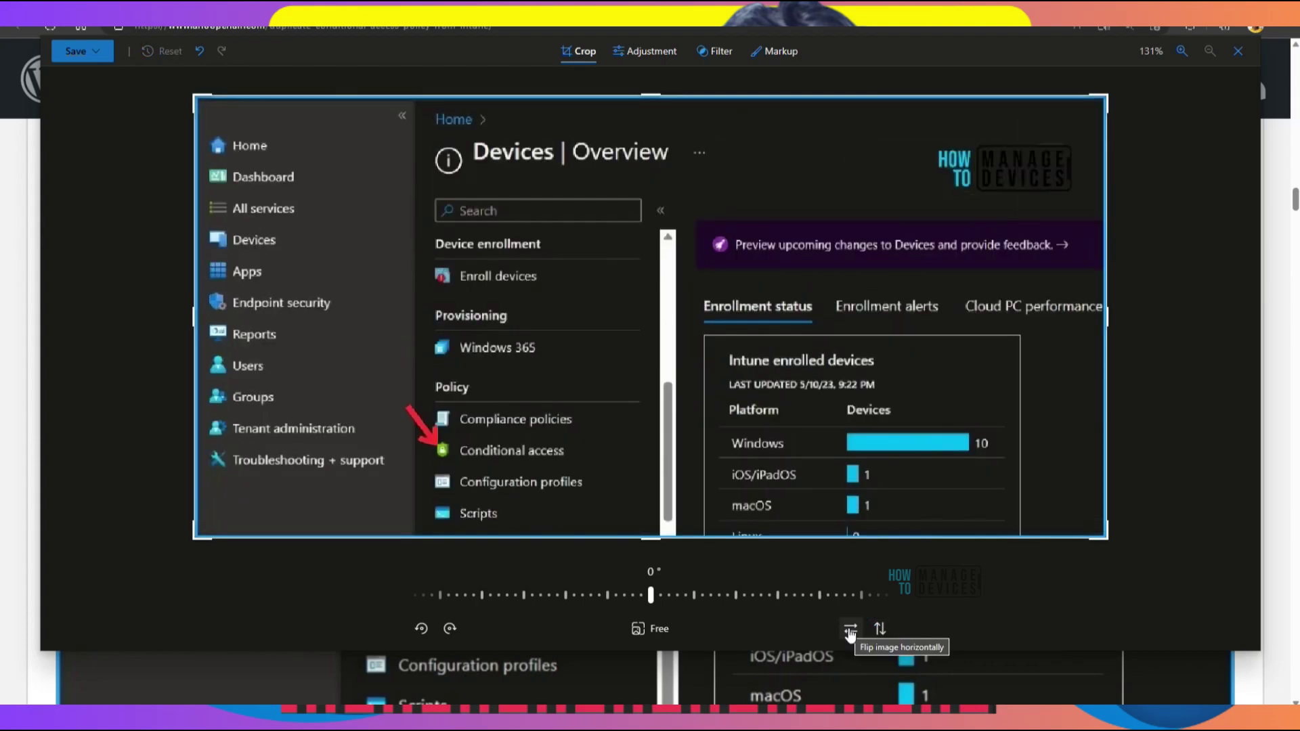
click(851, 631)
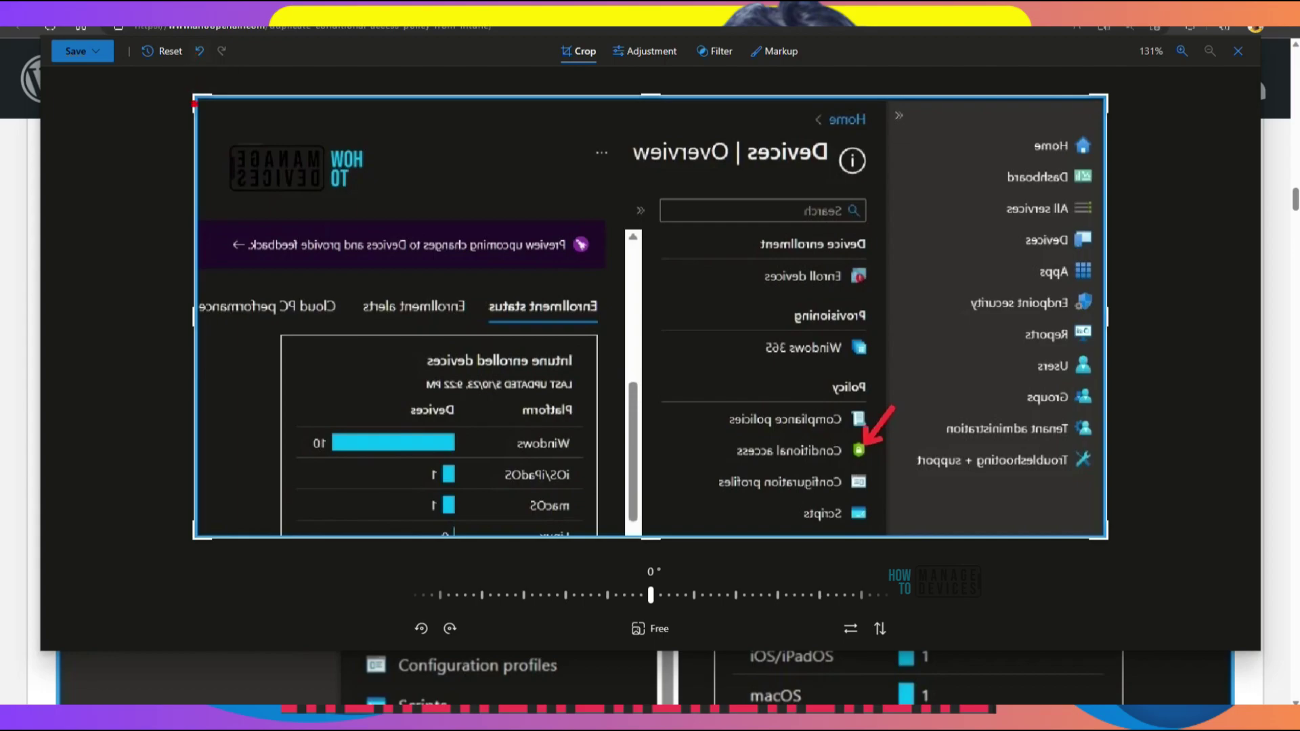
click(201, 52)
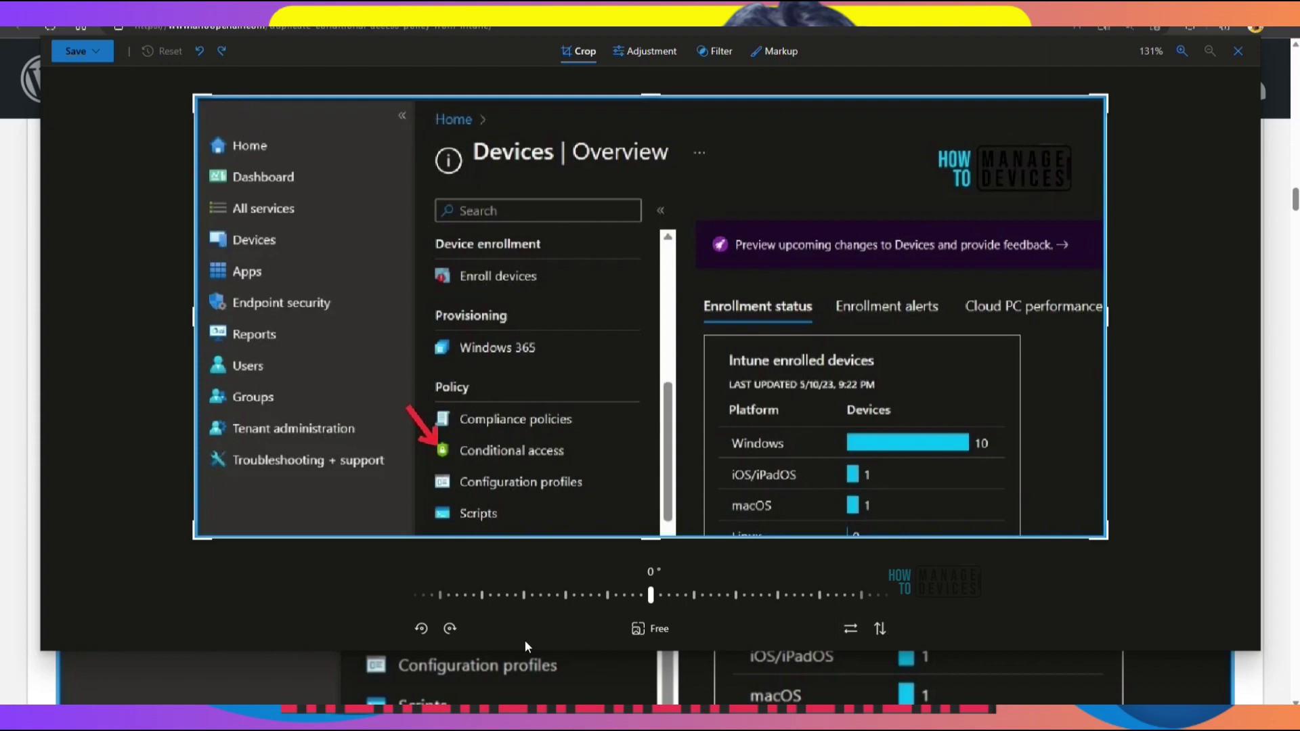
Rotate the screenshot through quarter turns right and then left, ending upright at 996 x 483.
click(450, 628)
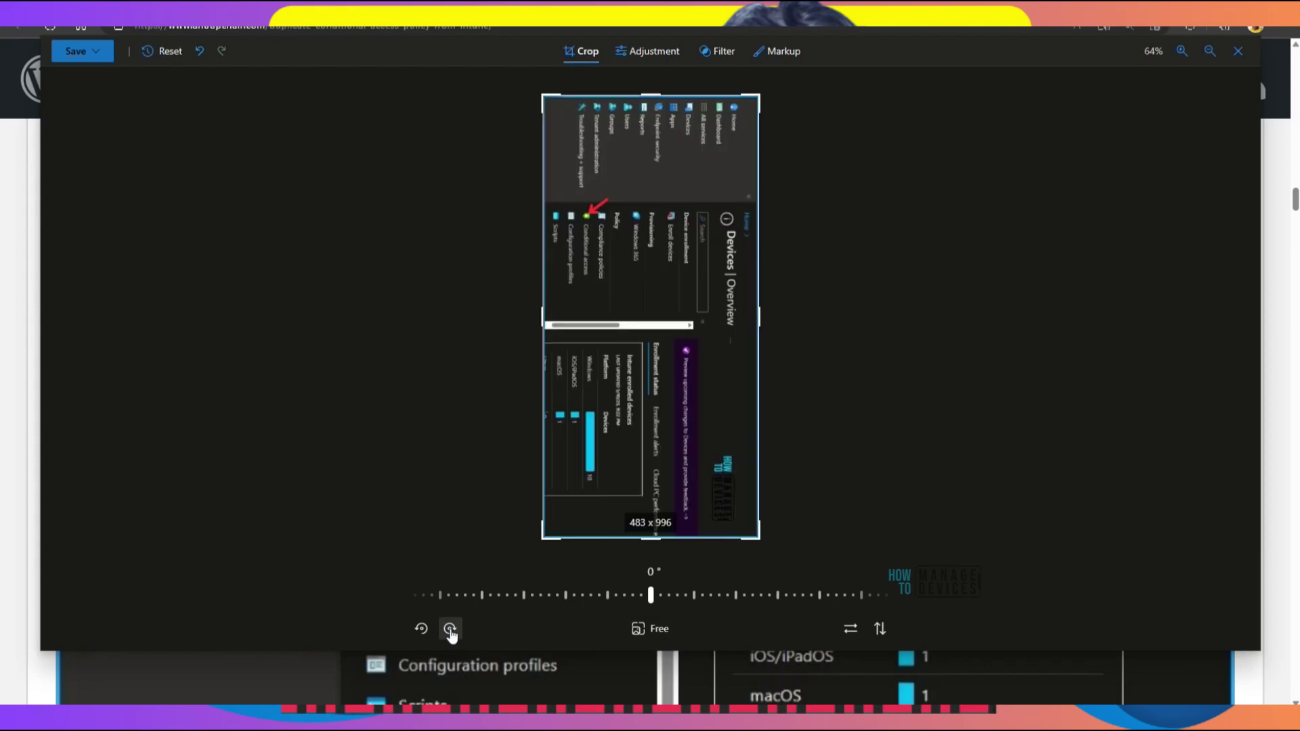
click(449, 629)
click(450, 629)
click(449, 628)
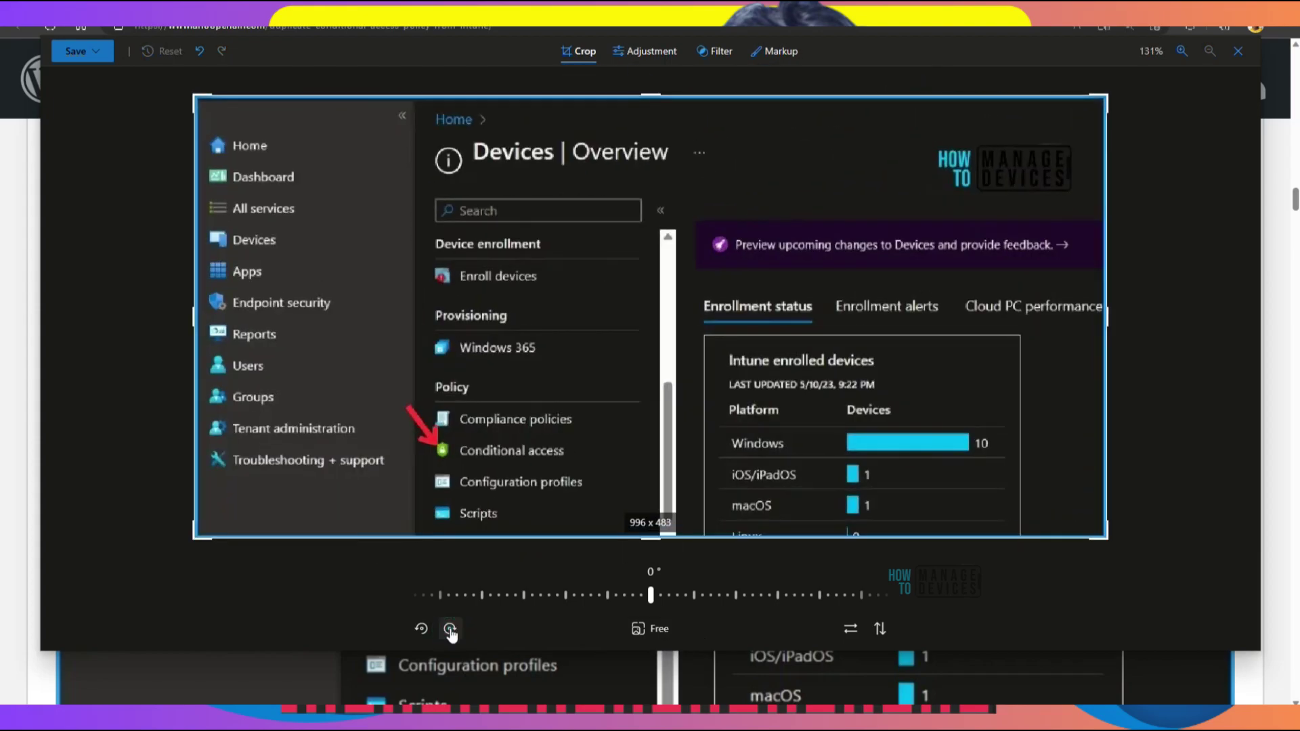
click(420, 629)
click(421, 628)
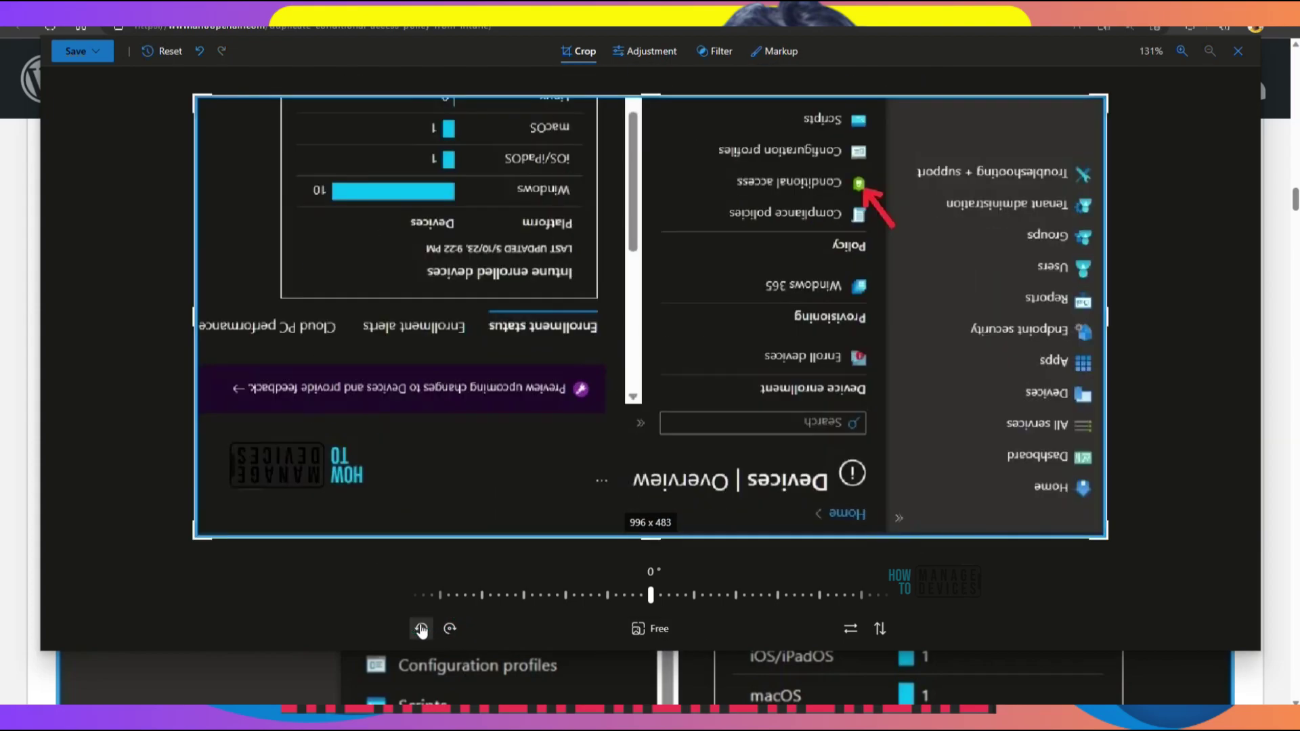
click(421, 628)
click(420, 629)
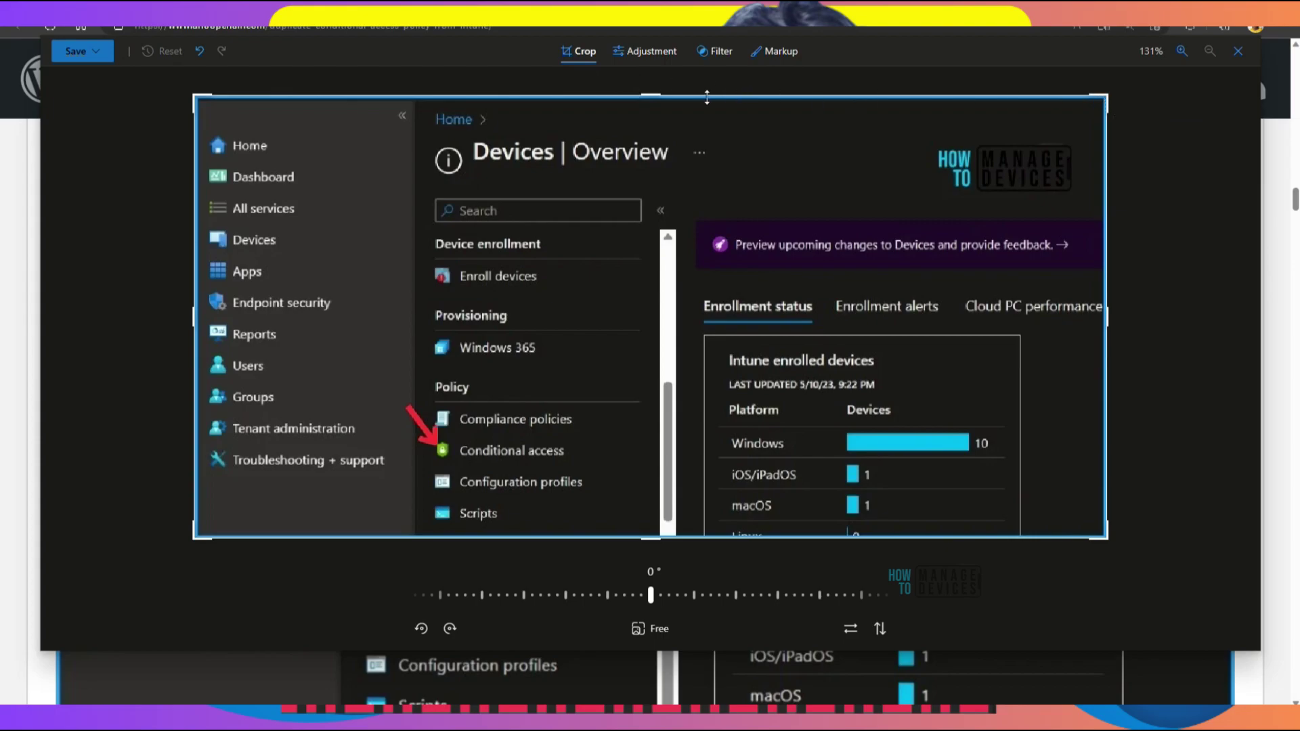
Crop the top and right edges to about 437 x 263 around the menu and Conditional access.
drag(671, 95, 672, 292)
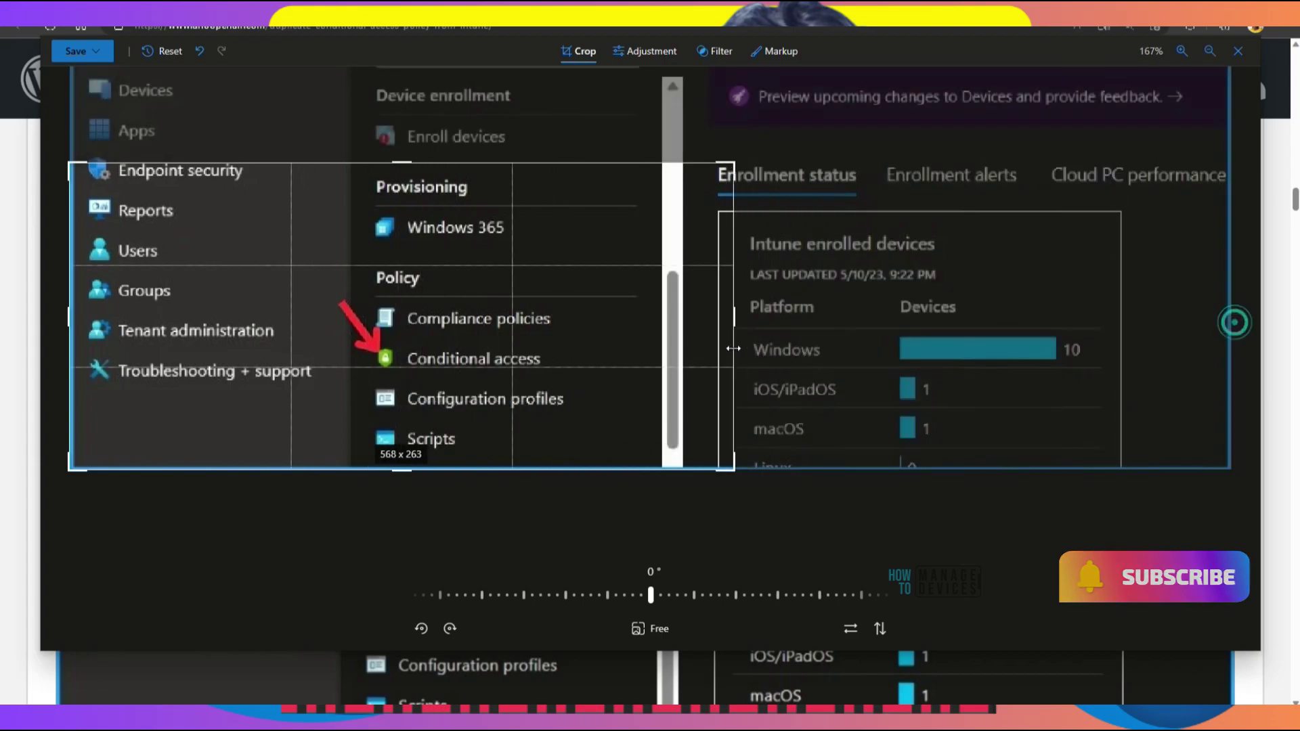
drag(1233, 317, 580, 348)
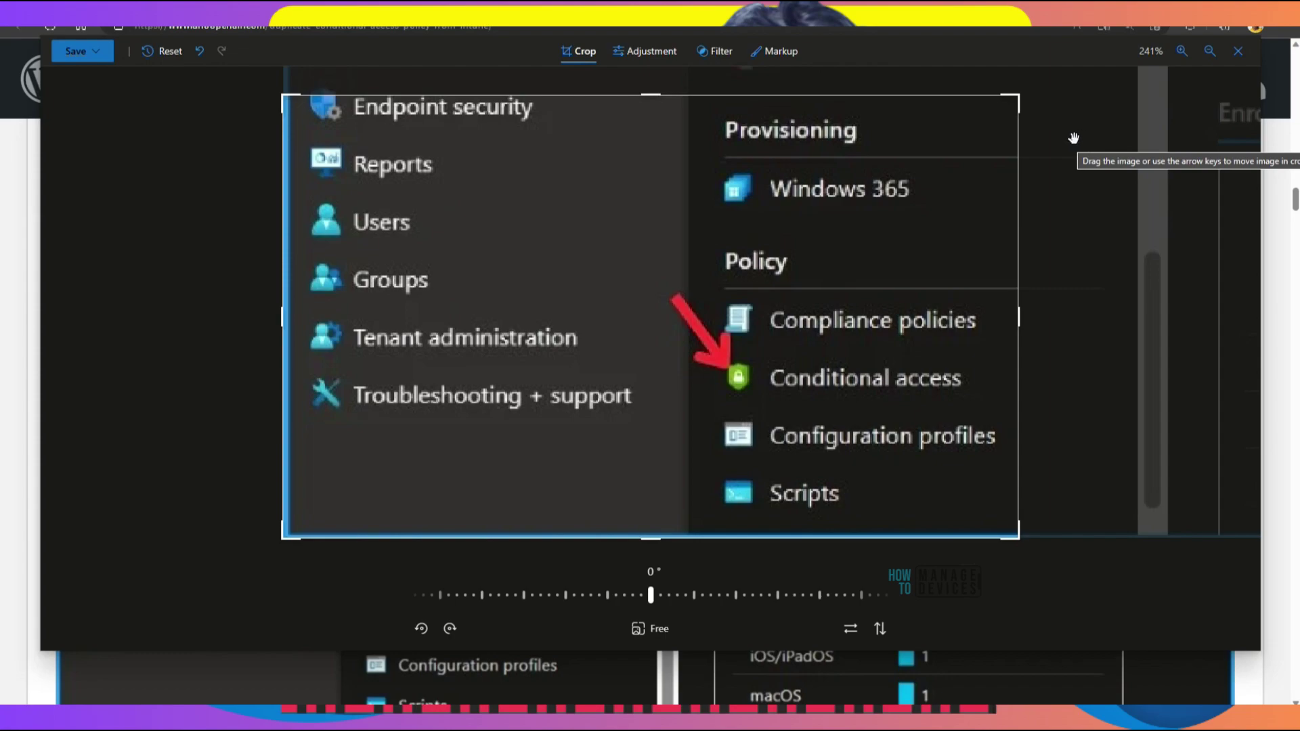
click(98, 53)
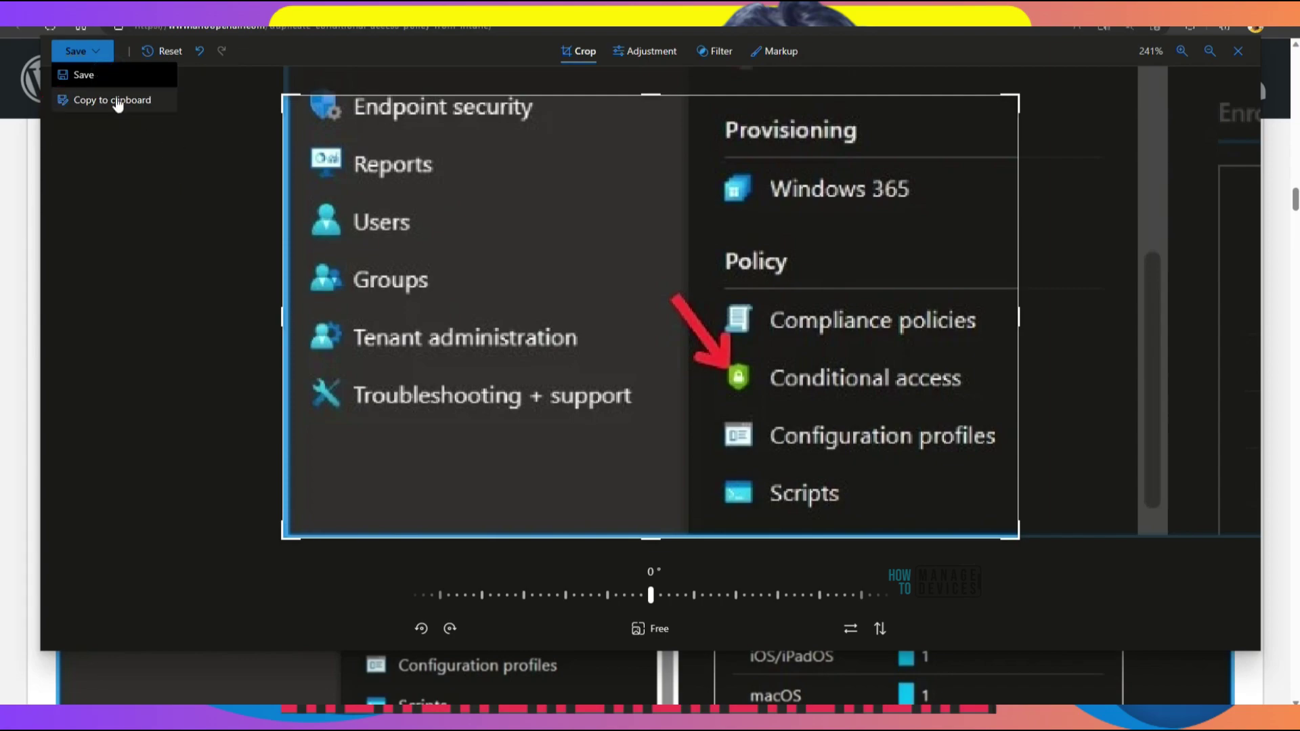
Save the cropped screenshot as a PNG to downloads and copy it to the clipboard.
click(100, 77)
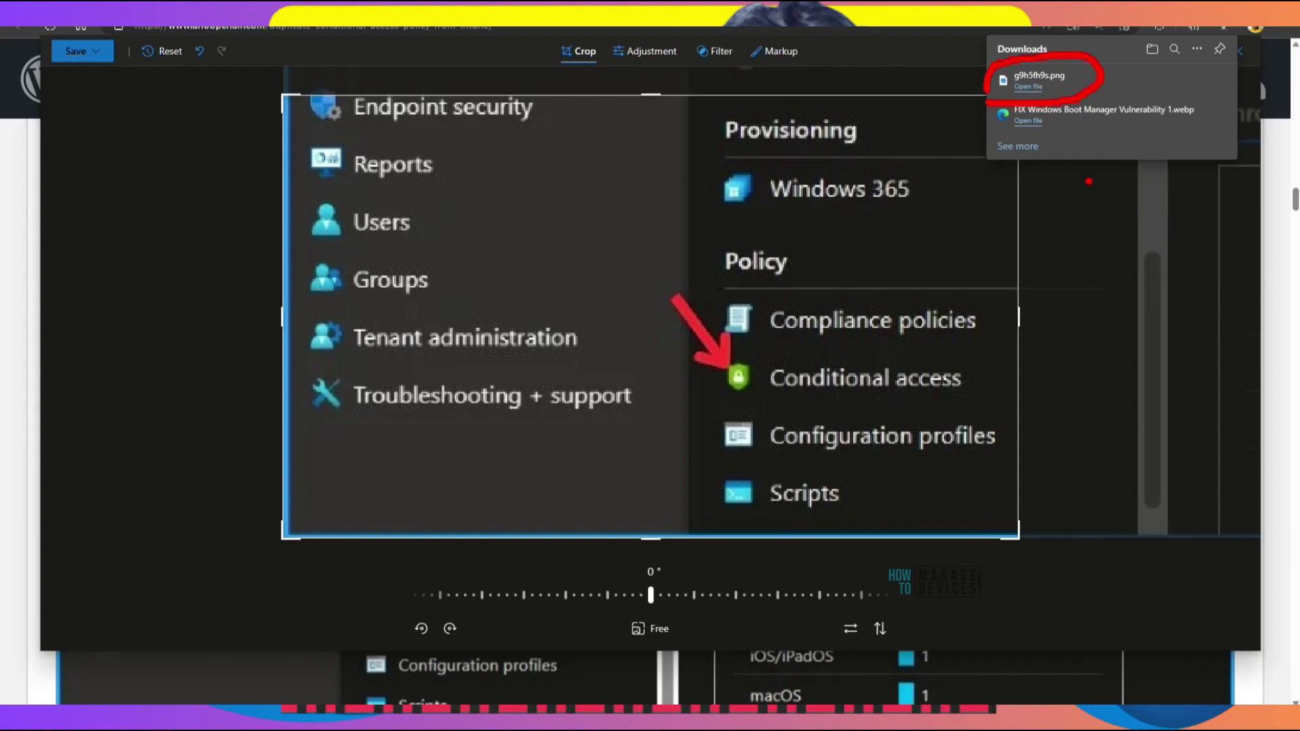
click(95, 51)
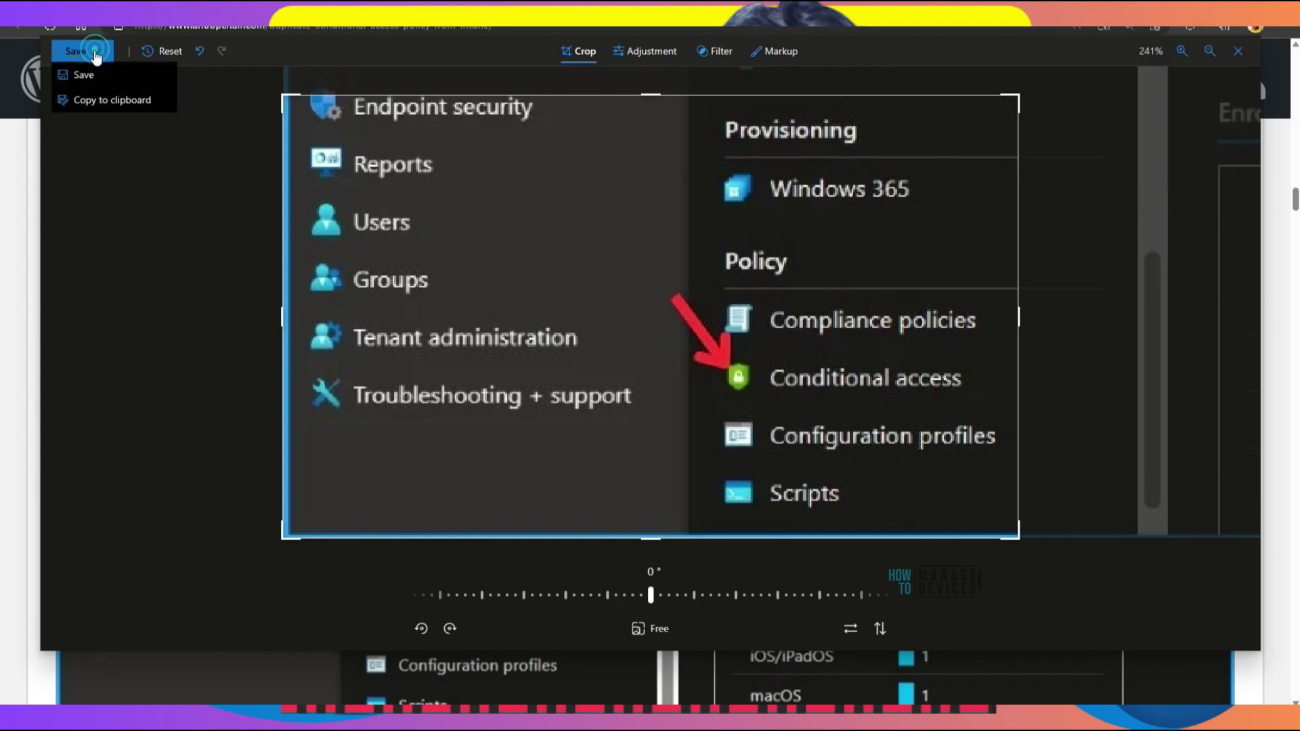
click(114, 100)
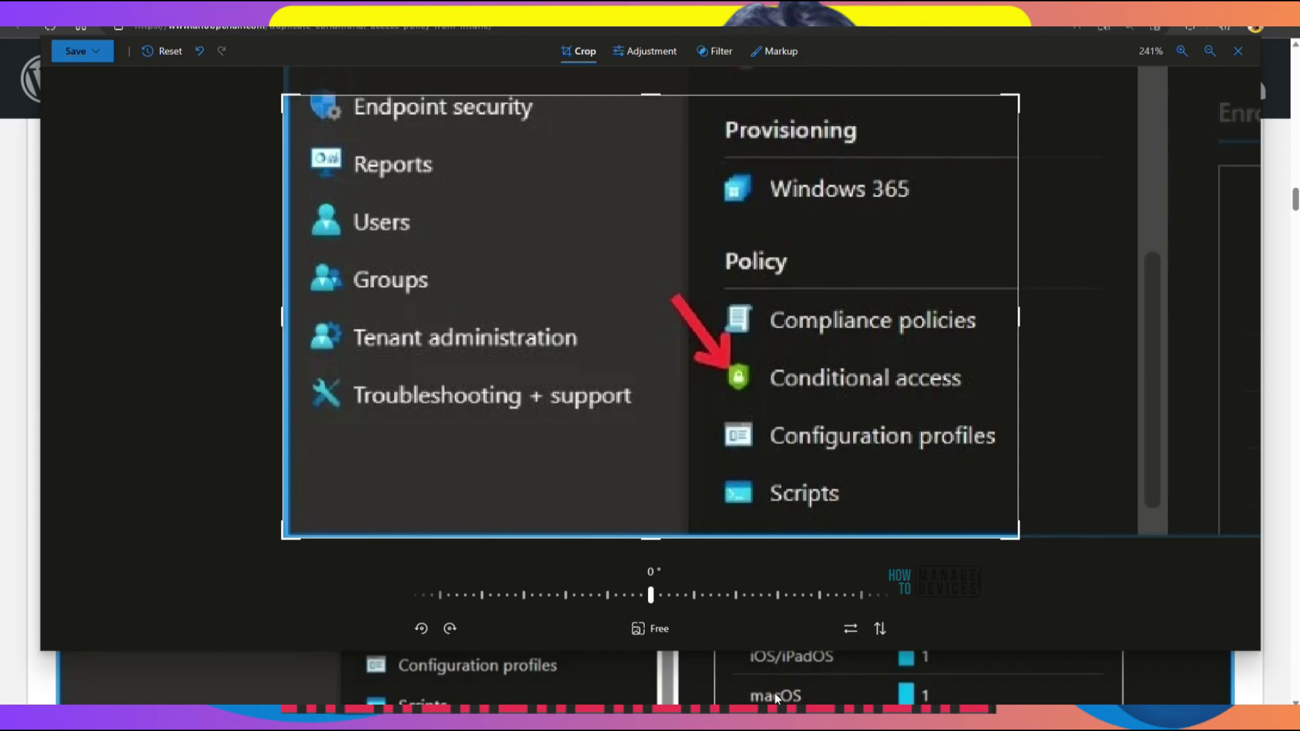
Paste the copied screenshot into Paint, then return to Edge's image editor.
key(alt+Tab)
key(ctrl+v)
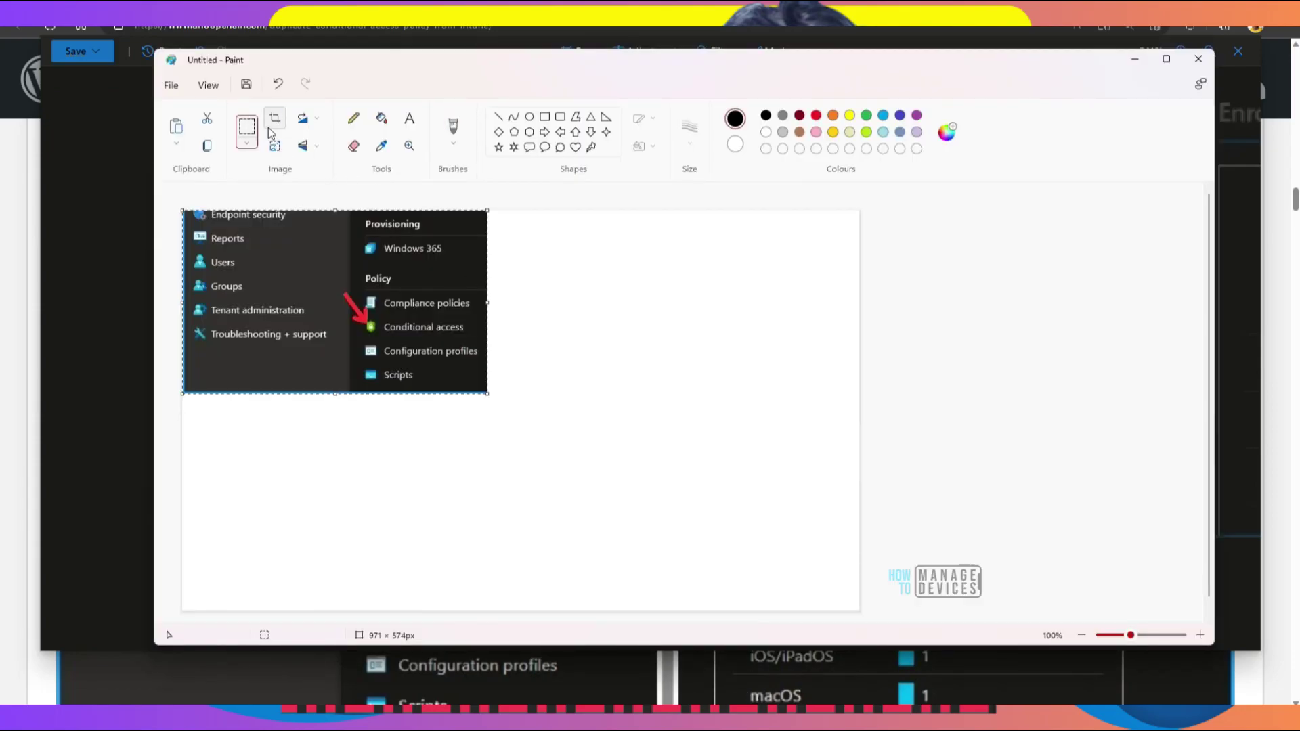
key(alt+Tab)
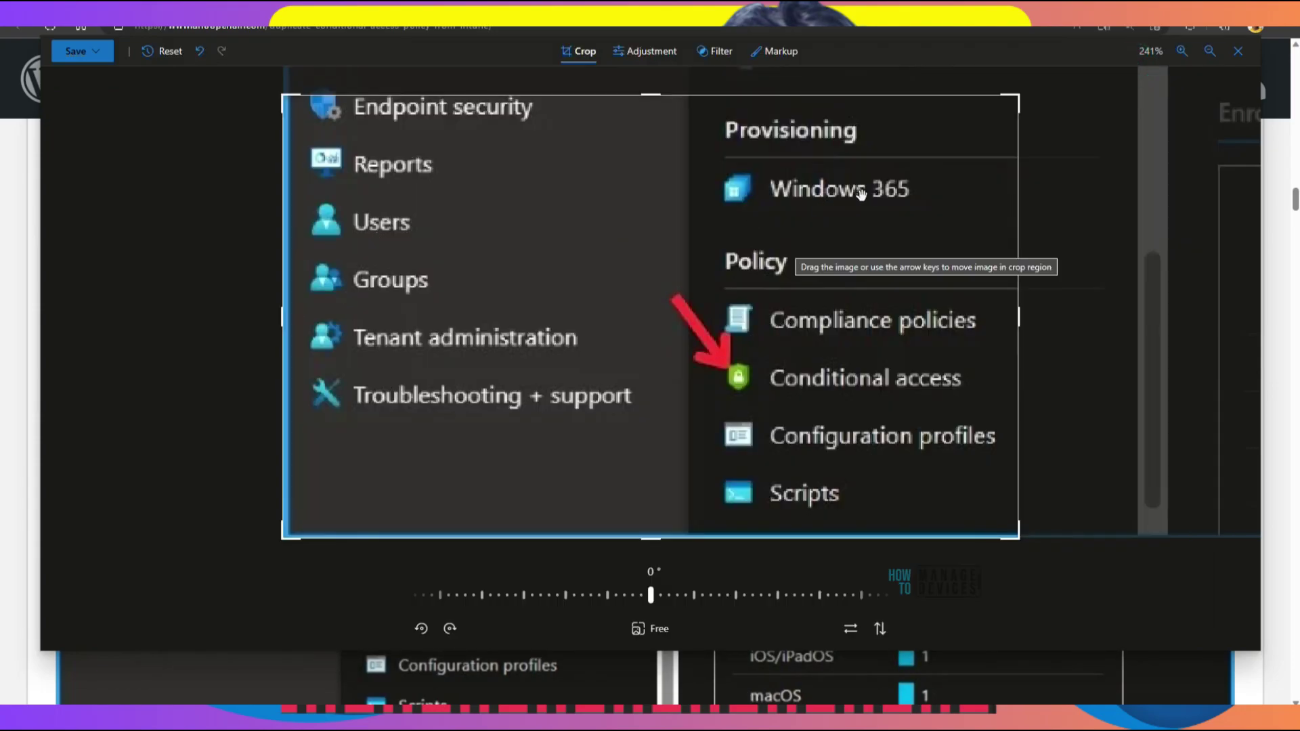
click(645, 51)
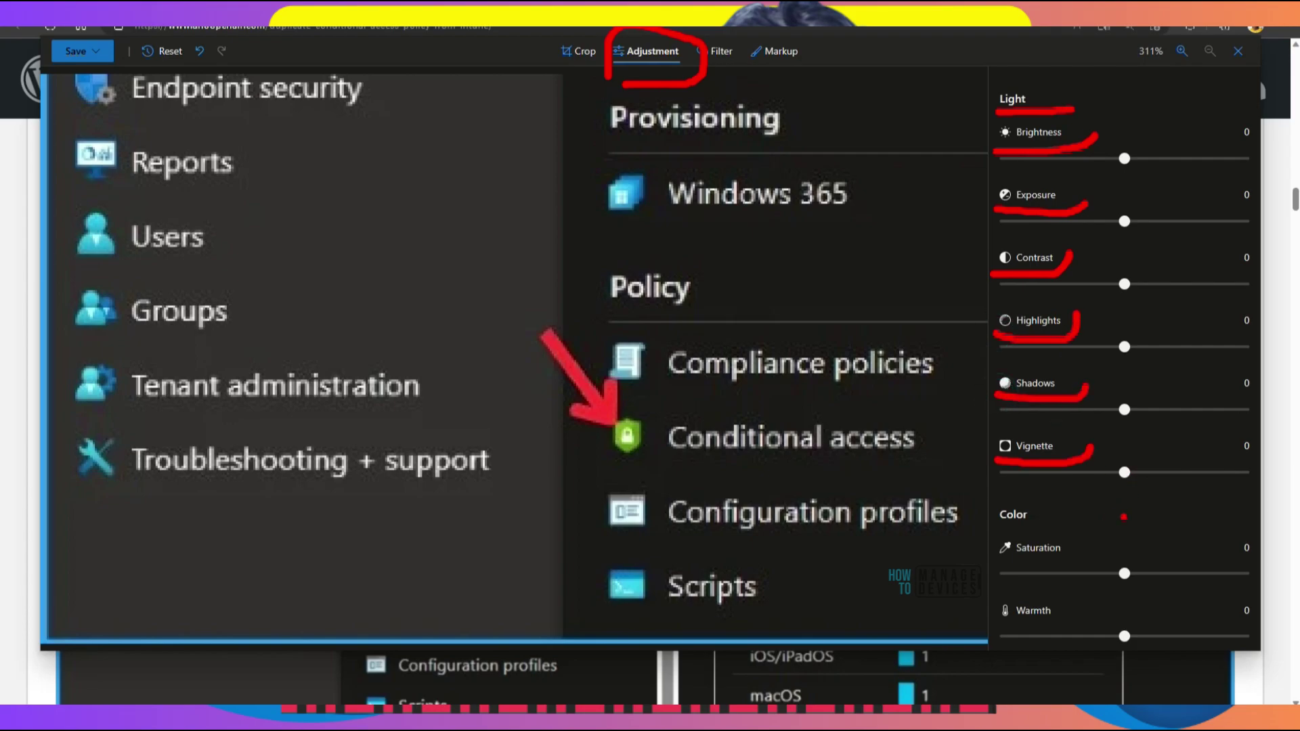
Set brightness 91, exposure -100, contrast -16, highlights 100, shadows 81 and vignette 23.
drag(1124, 160, 1238, 159)
drag(1125, 225, 962, 252)
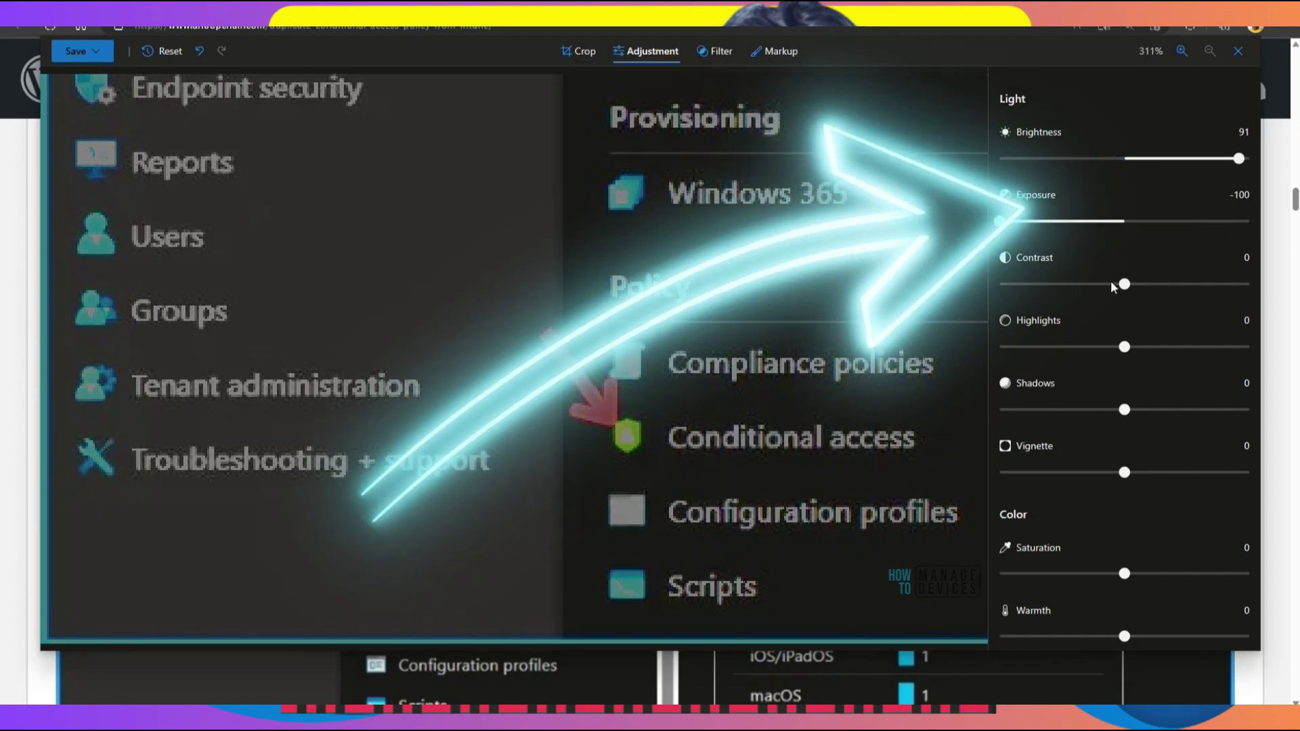
mouse_move(1123, 283)
mouse_down()
mouse_move(1014, 287)
mouse_move(1219, 297)
mouse_move(1101, 284)
mouse_up()
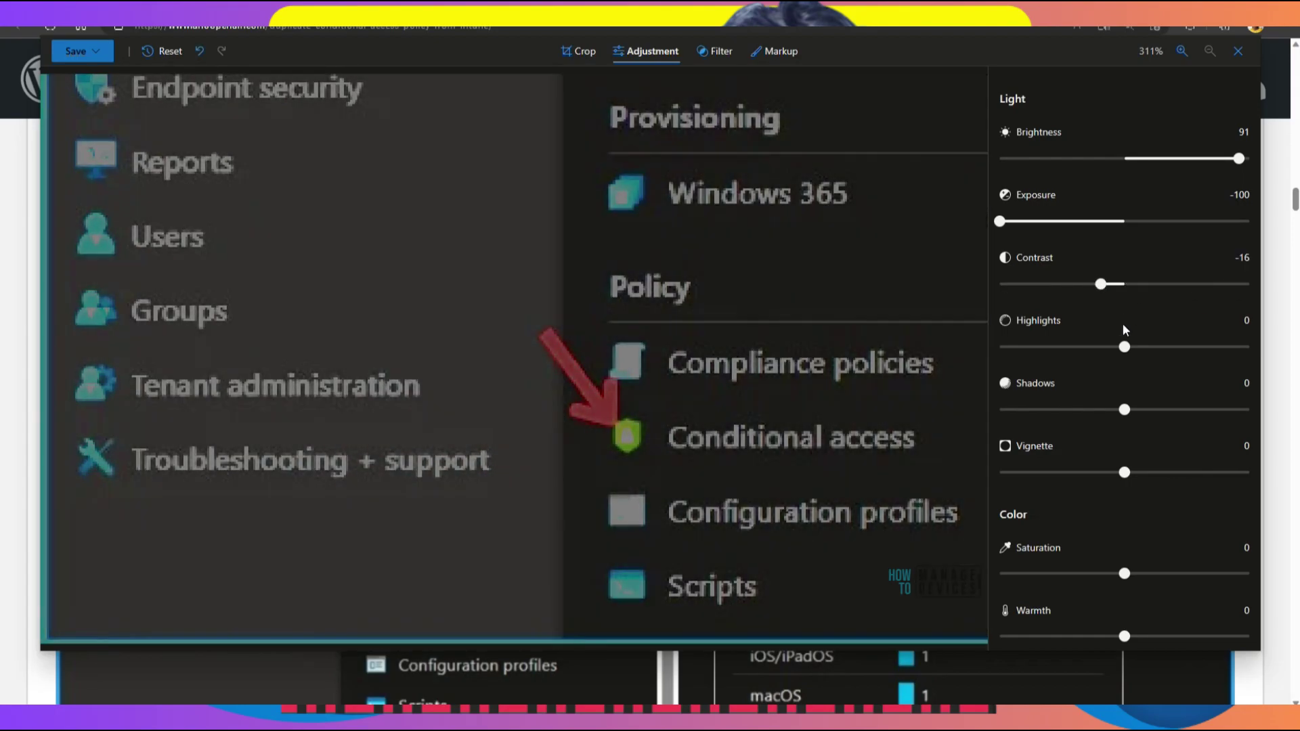
drag(1124, 347, 1006, 347)
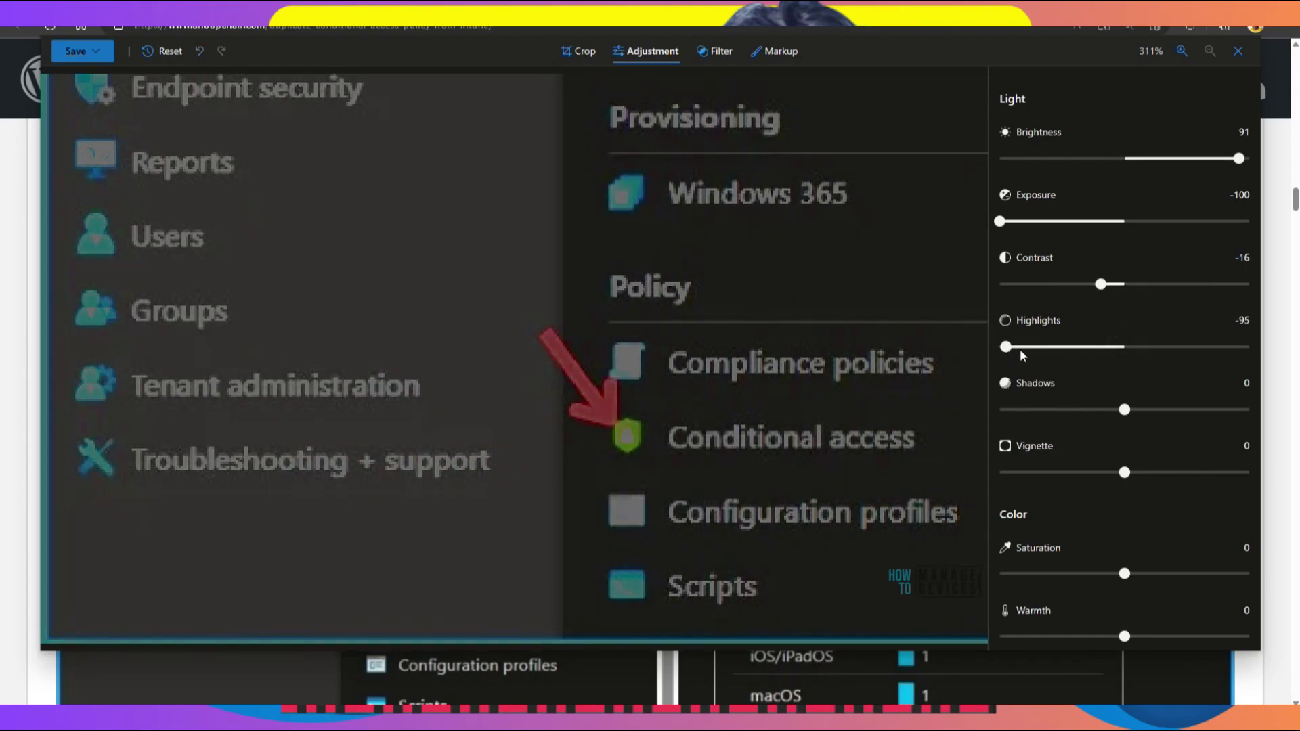
key(End)
drag(1125, 410, 1225, 409)
click(1156, 472)
scroll(1166, 431, down, 2)
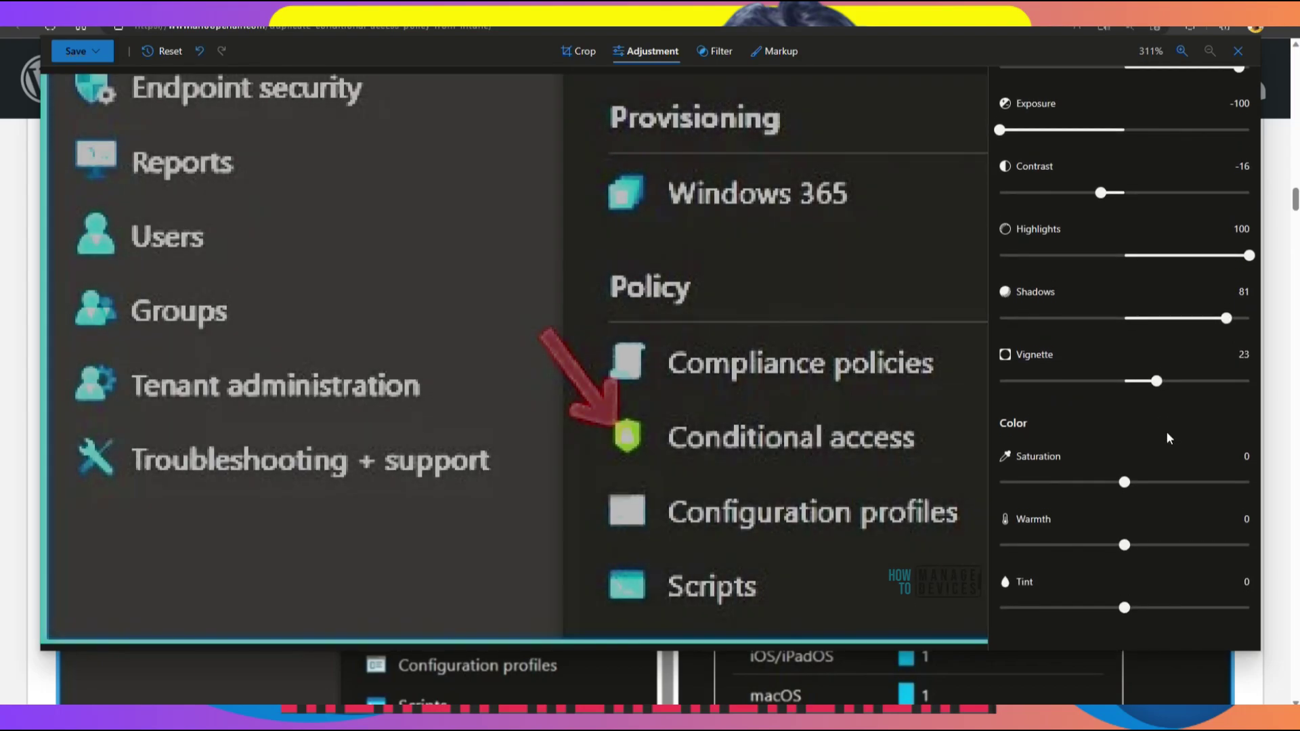
scroll(1166, 438, up, 2)
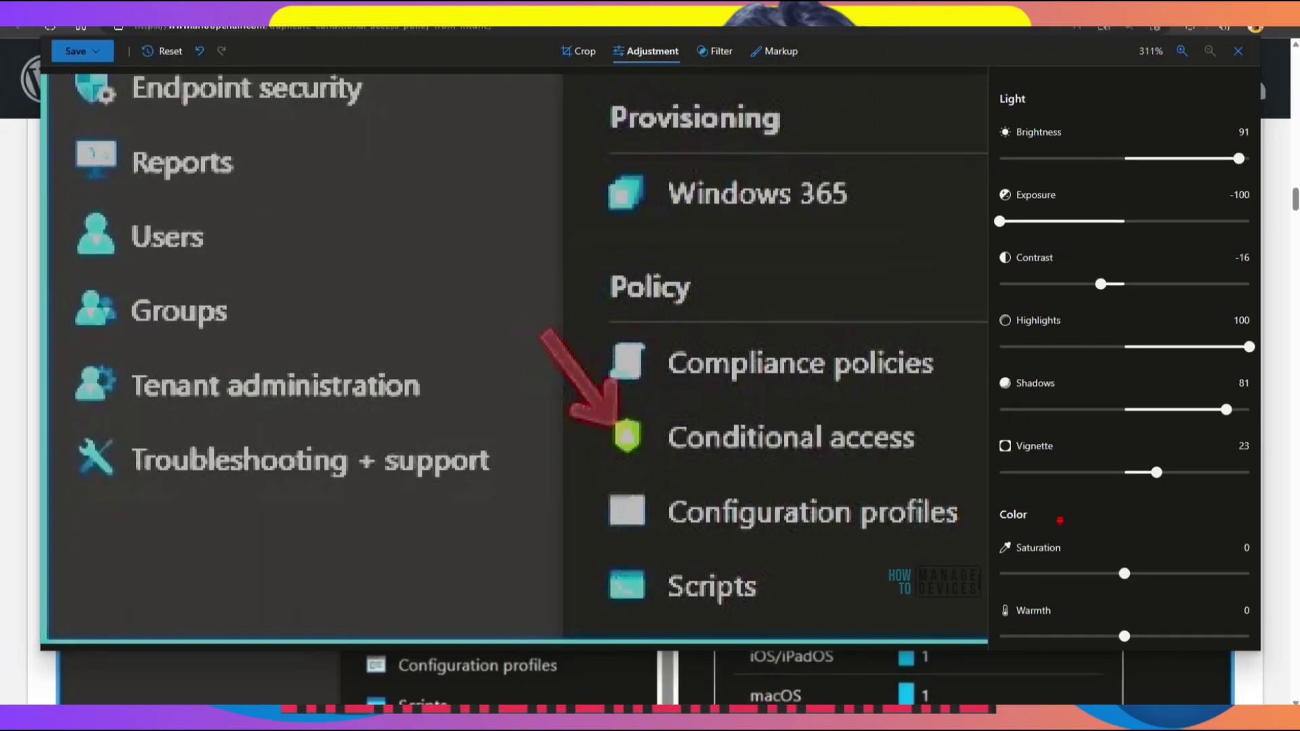
Set saturation 99, warmth 87 and tint 87, giving the screenshot a brown-orange cast.
mouse_move(1050, 506)
mouse_down()
mouse_move(1024, 564)
mouse_move(1056, 522)
mouse_up()
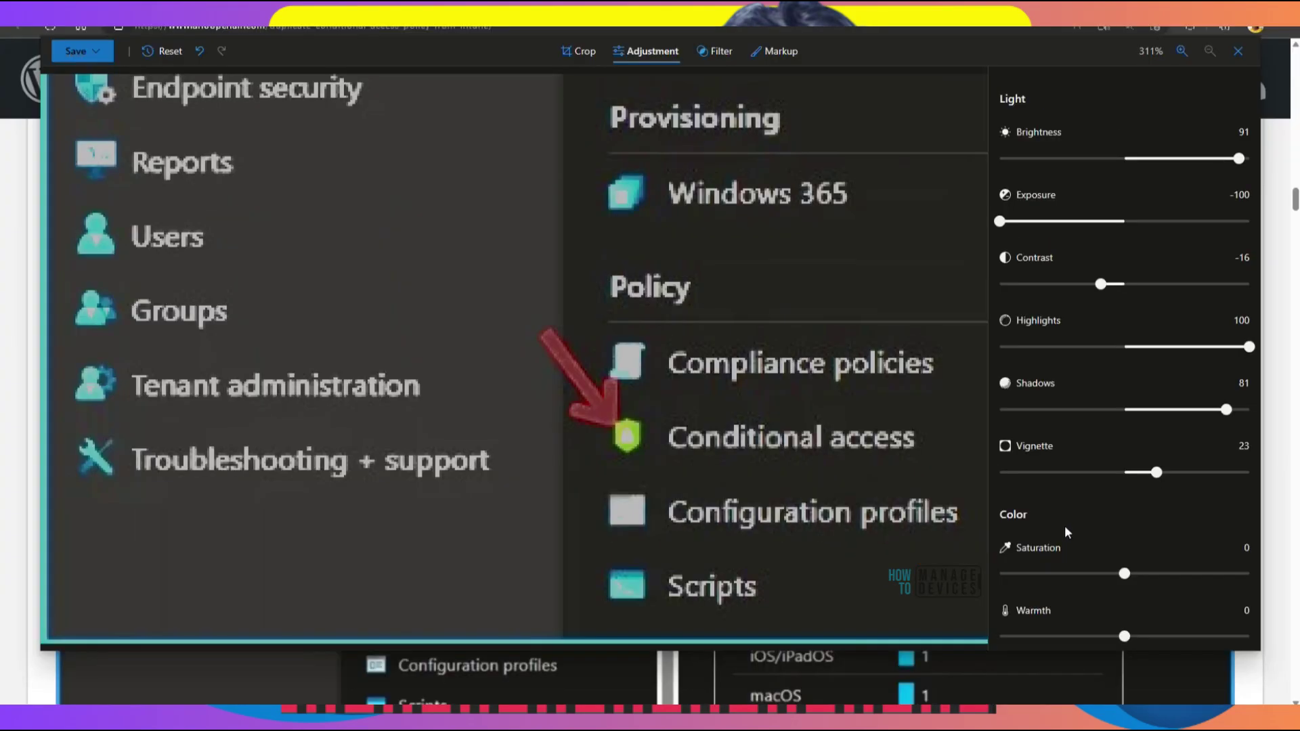
scroll(1105, 534, down, 2)
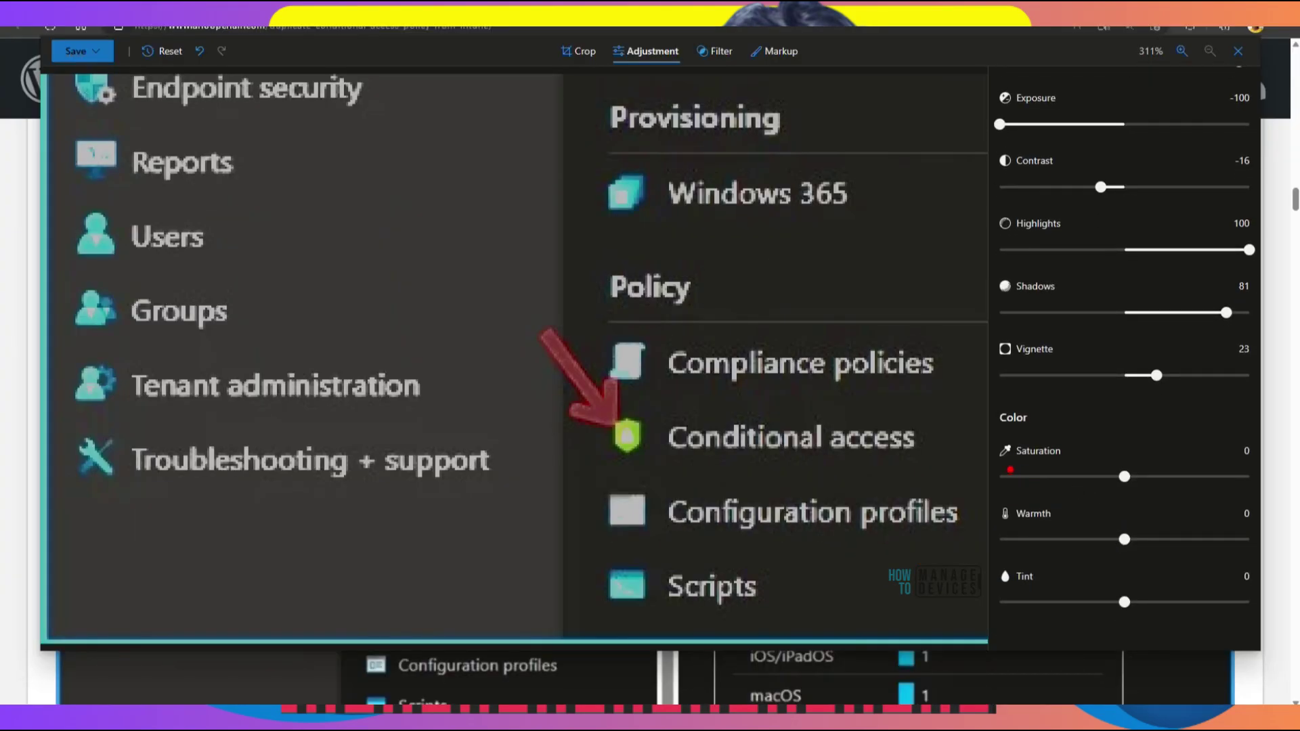
drag(1102, 475, 1008, 470)
drag(1083, 535, 999, 531)
click(1027, 600)
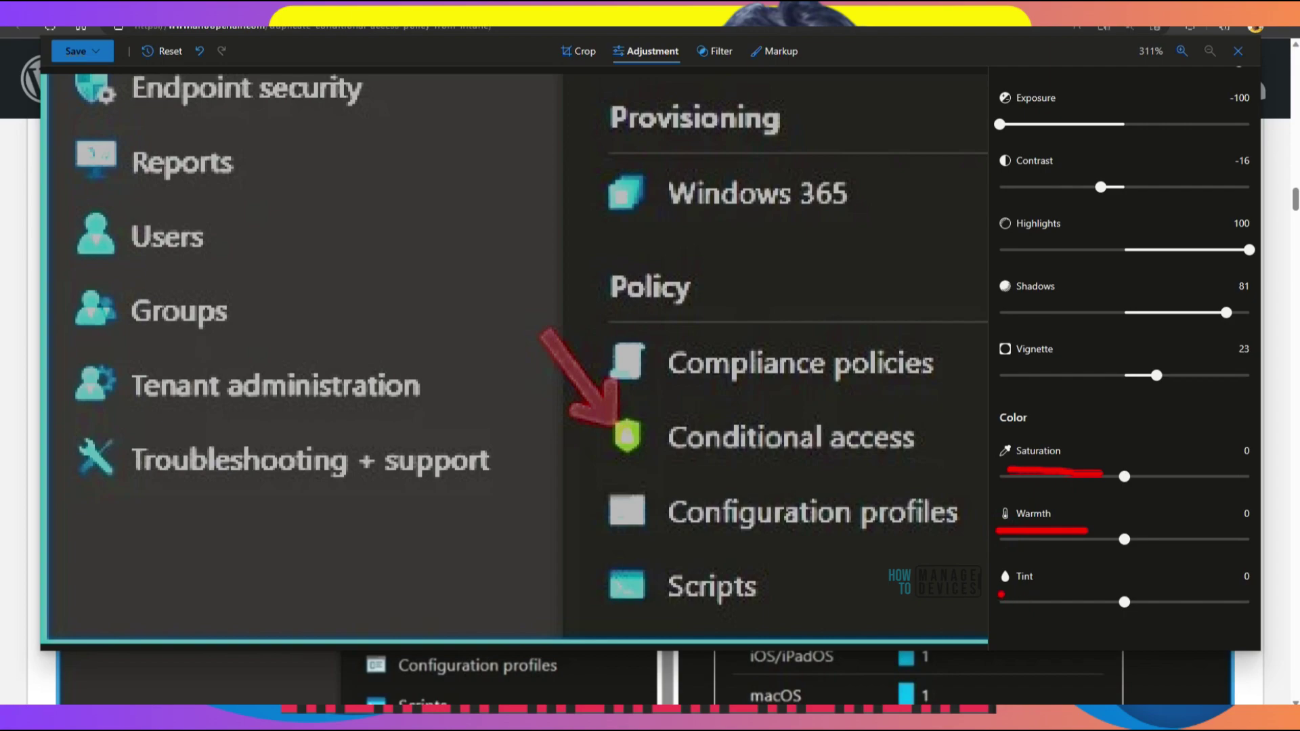
drag(1000, 595, 1067, 594)
key(Escape)
drag(1125, 476, 1226, 476)
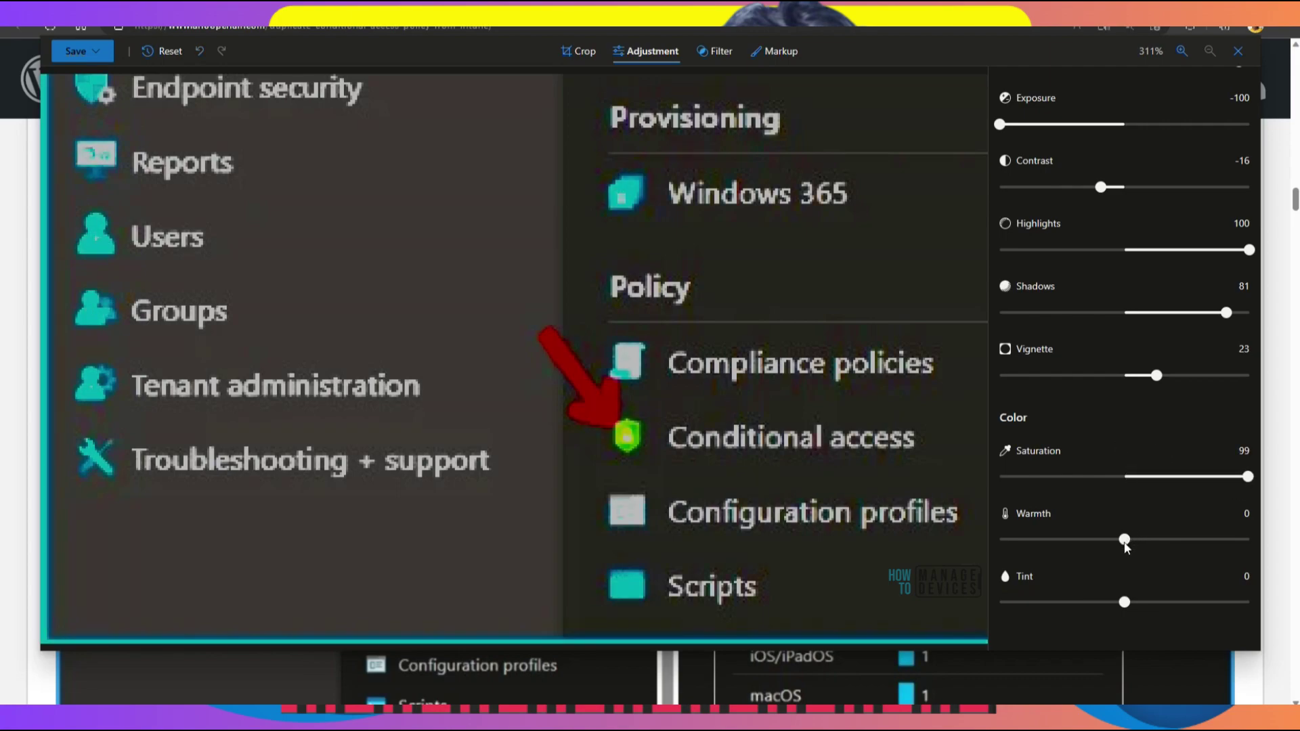
drag(1125, 545, 1208, 554)
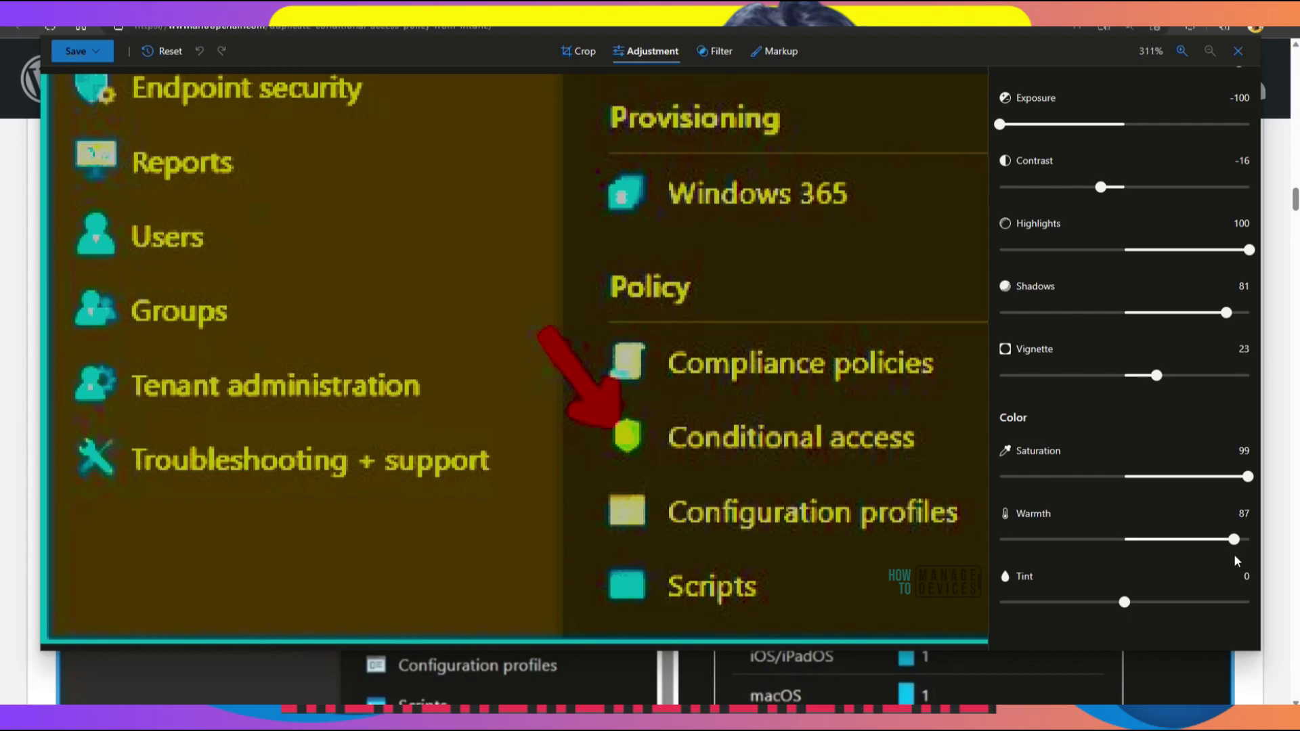
drag(1124, 602, 1233, 602)
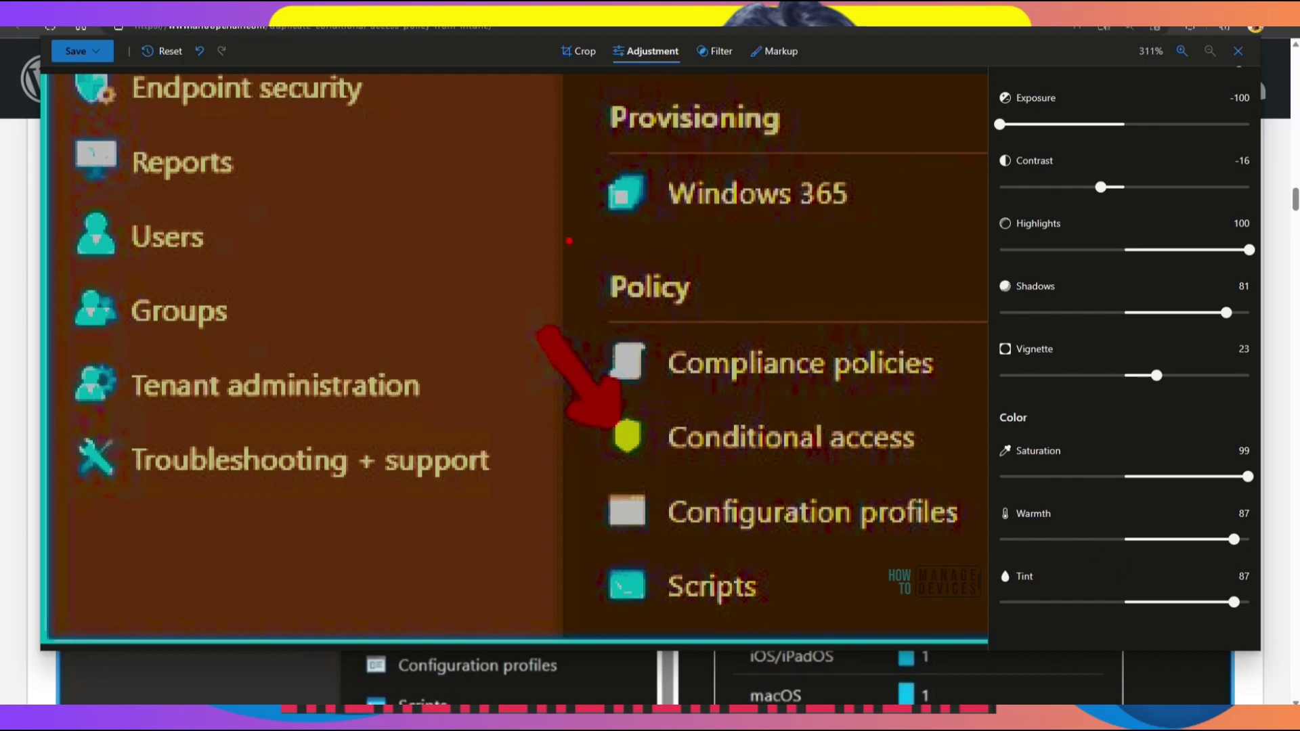
mouse_move(569, 241)
mouse_down()
mouse_move(618, 496)
mouse_move(737, 520)
mouse_up()
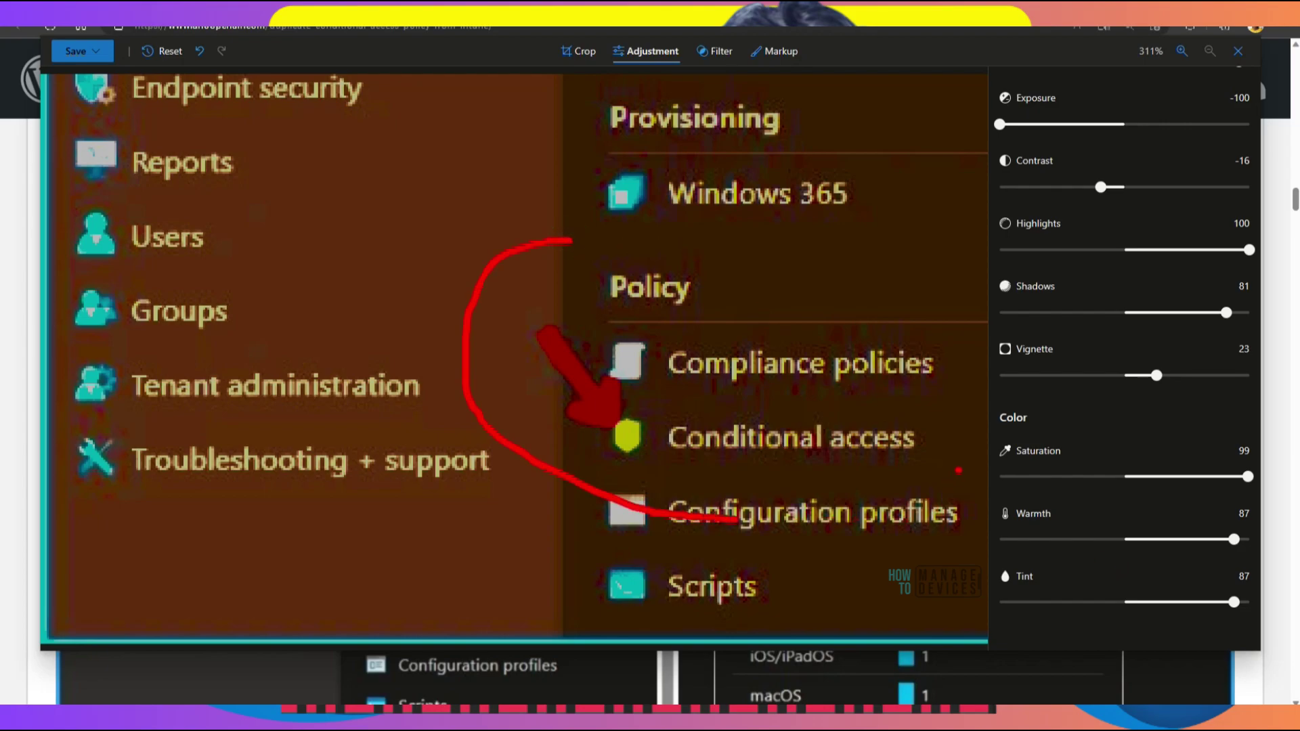
Zoom in, return to 311%, then Reset and confirm to discard all edits.
click(1182, 51)
click(1181, 51)
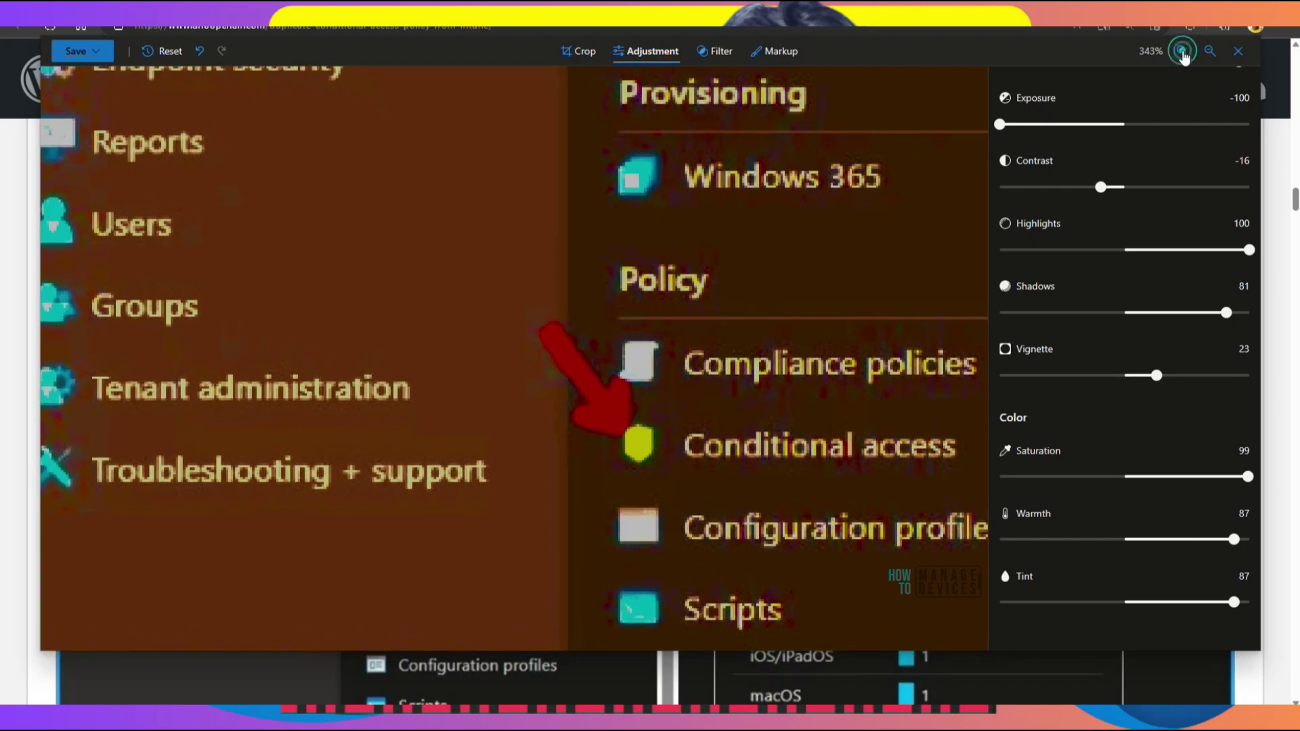
click(1182, 51)
click(1181, 51)
click(1182, 51)
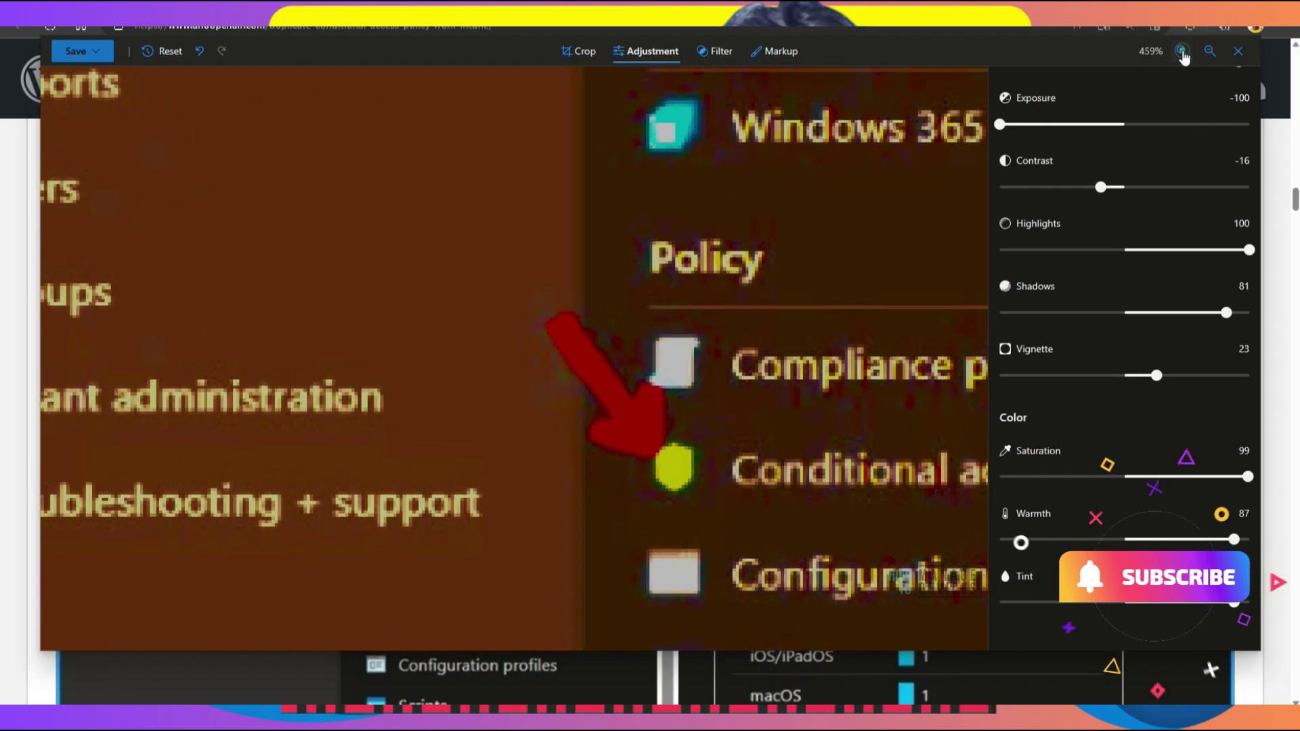
click(1204, 51)
click(1204, 52)
click(1204, 51)
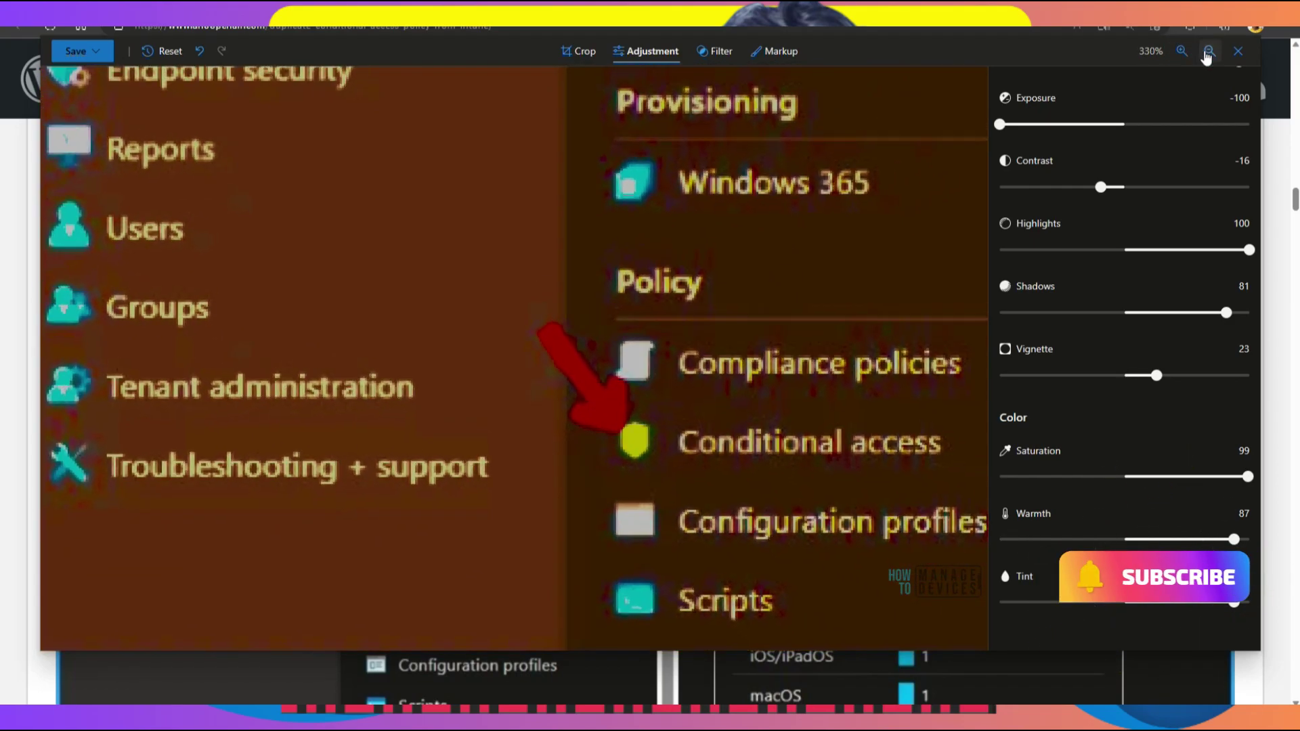
click(158, 56)
click(648, 373)
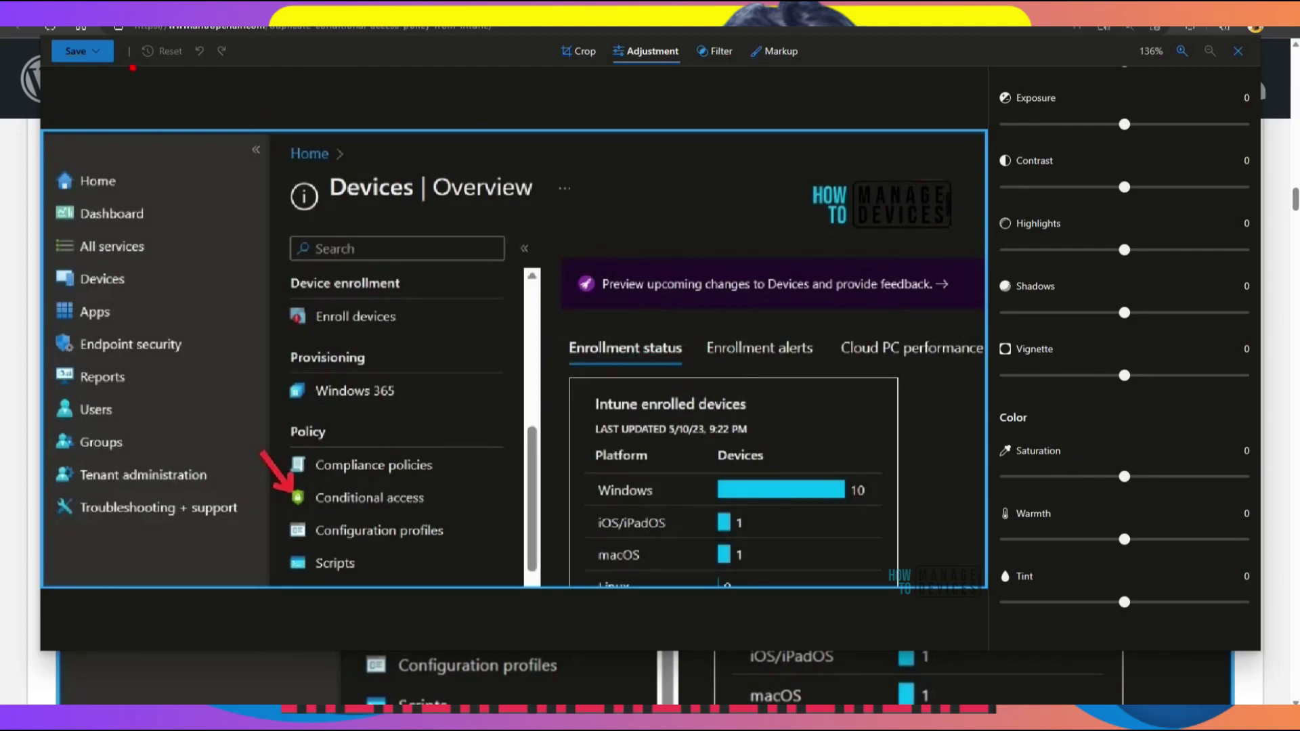
Preview B&W, B&W Cool, B&W Warm, Film, Burn, Dramatic Cool and Calm, then apply Golden.
click(719, 52)
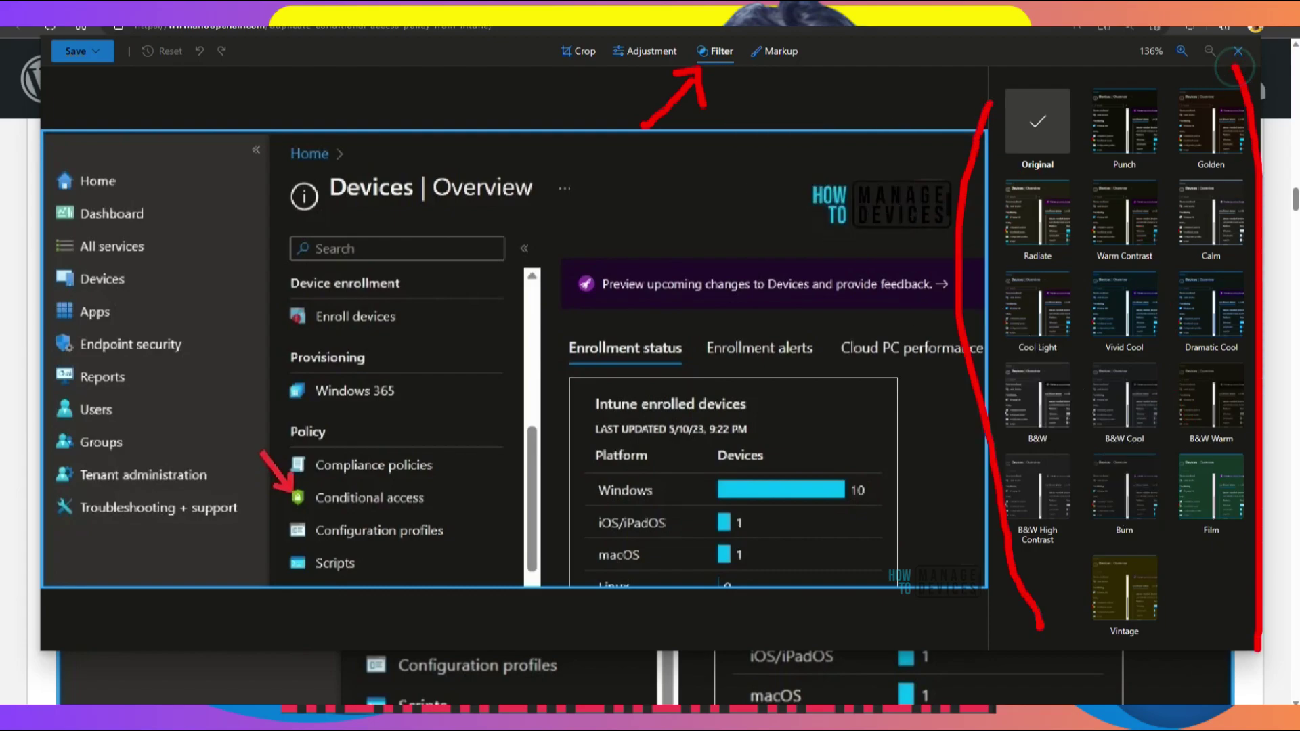
click(1048, 421)
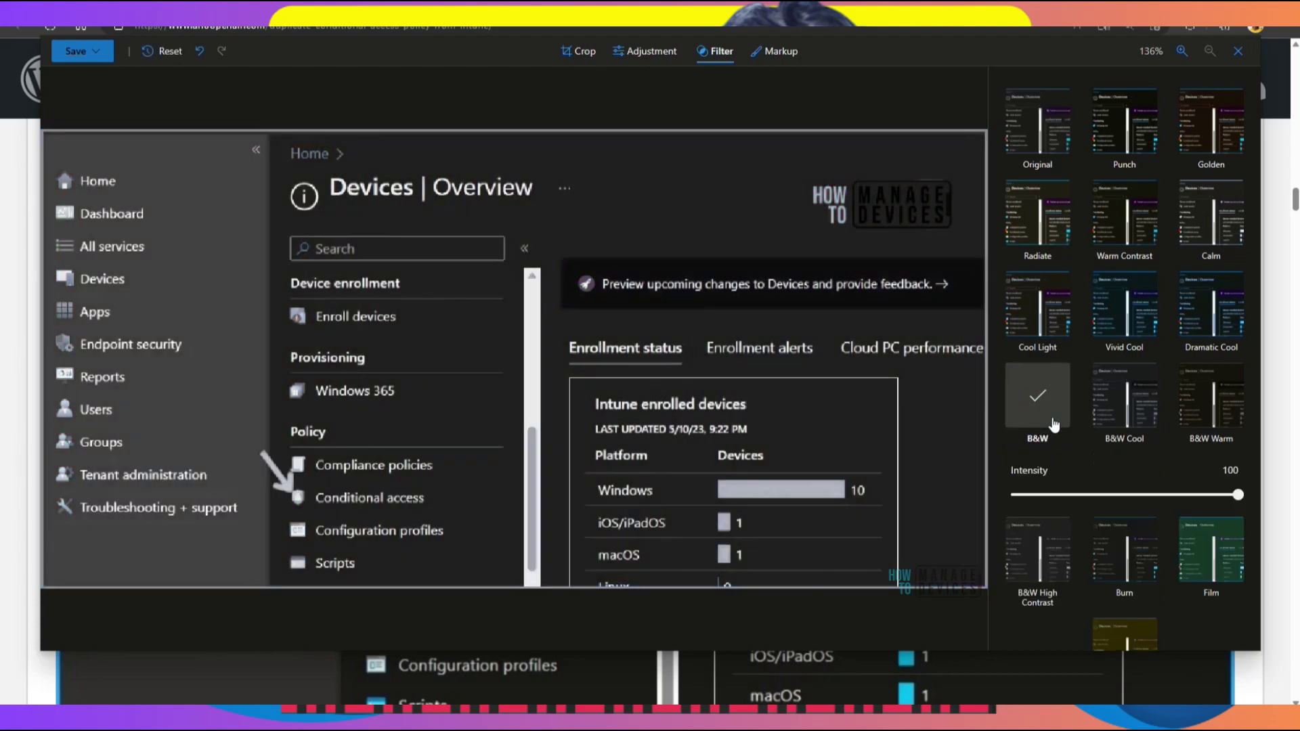
click(1129, 407)
click(1207, 406)
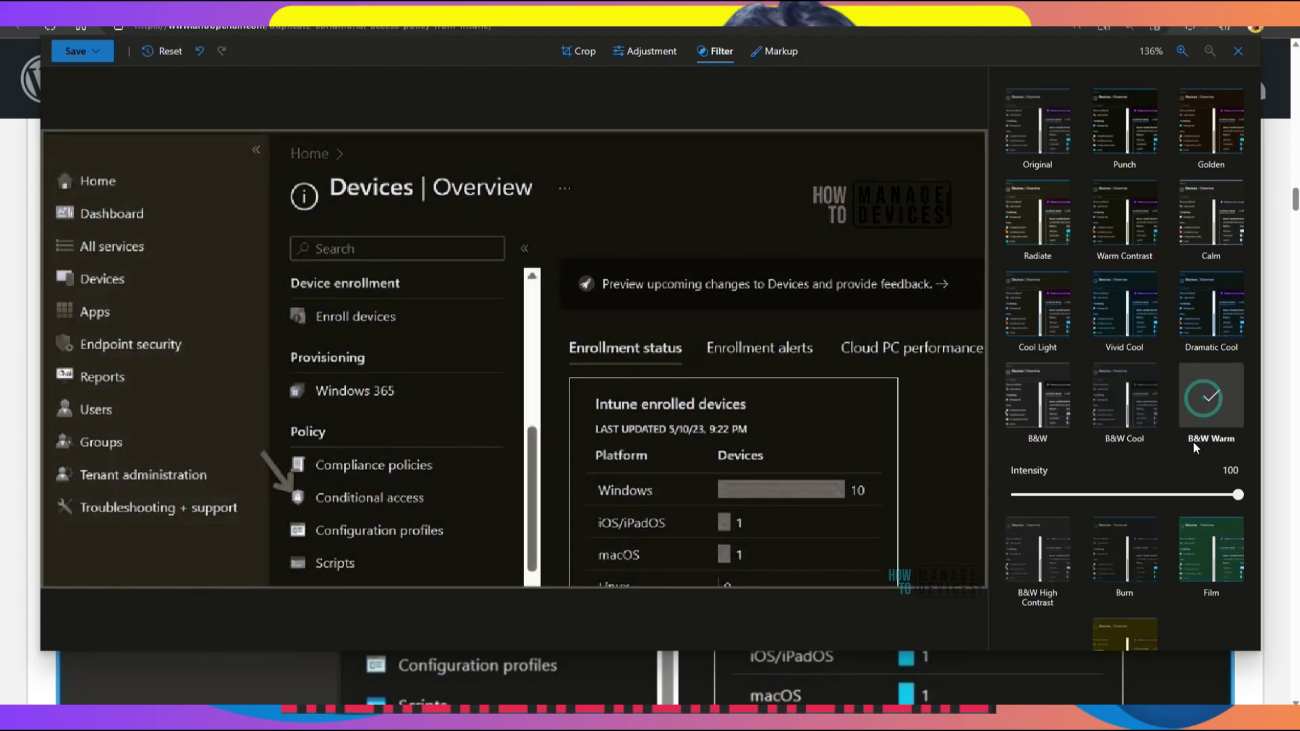
click(1203, 557)
click(1126, 494)
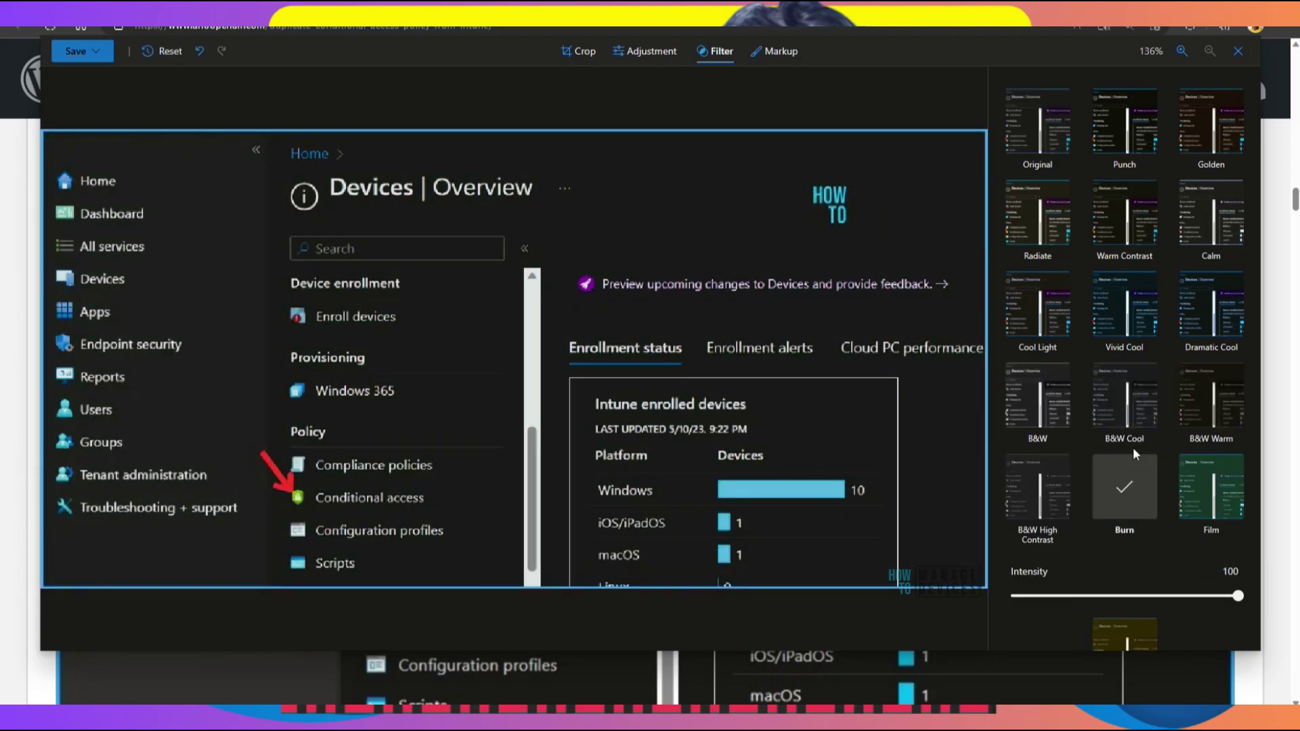
click(1215, 310)
click(1215, 210)
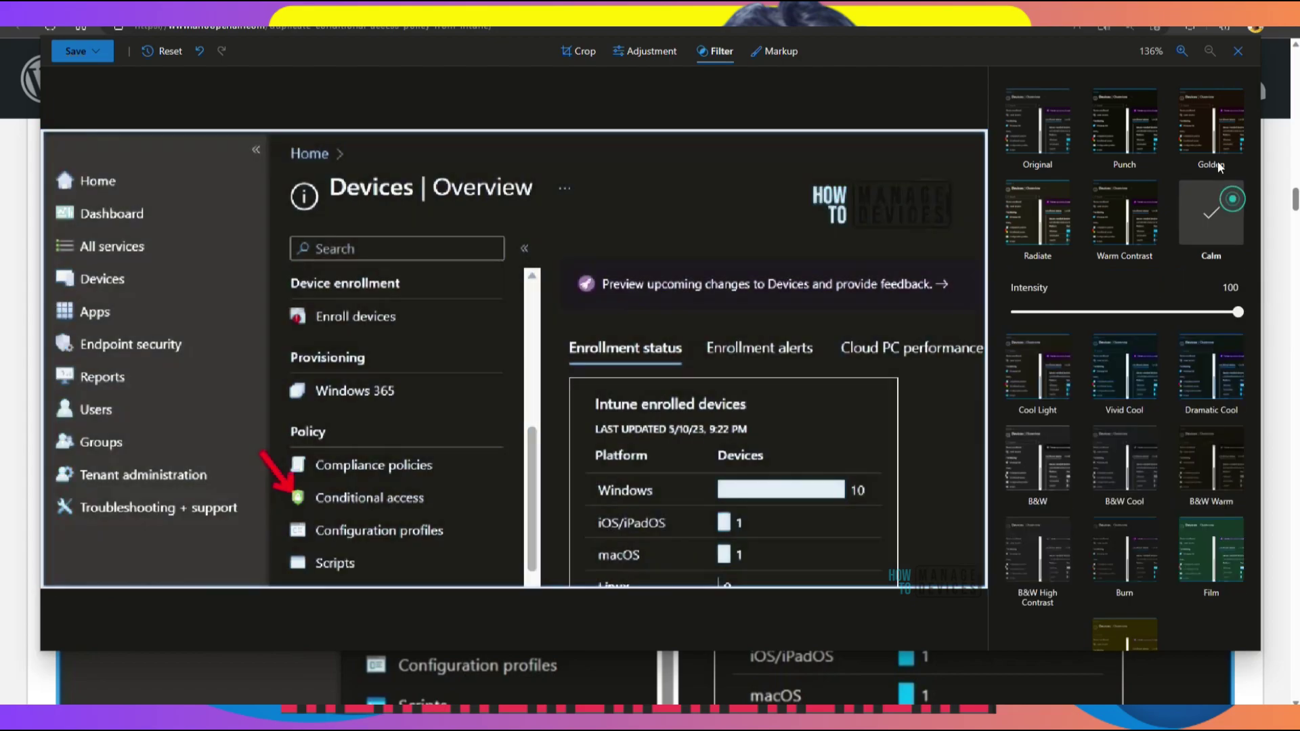
click(1215, 146)
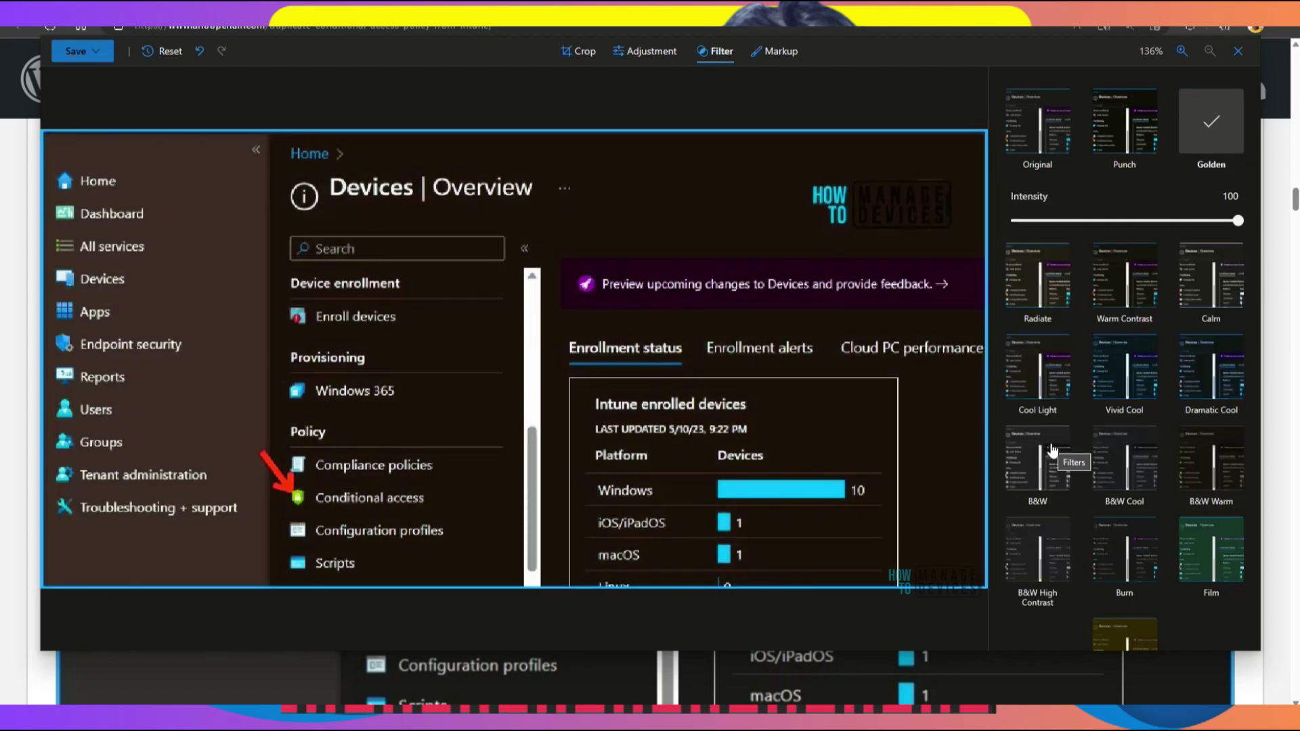
scroll(1077, 458, down, 1)
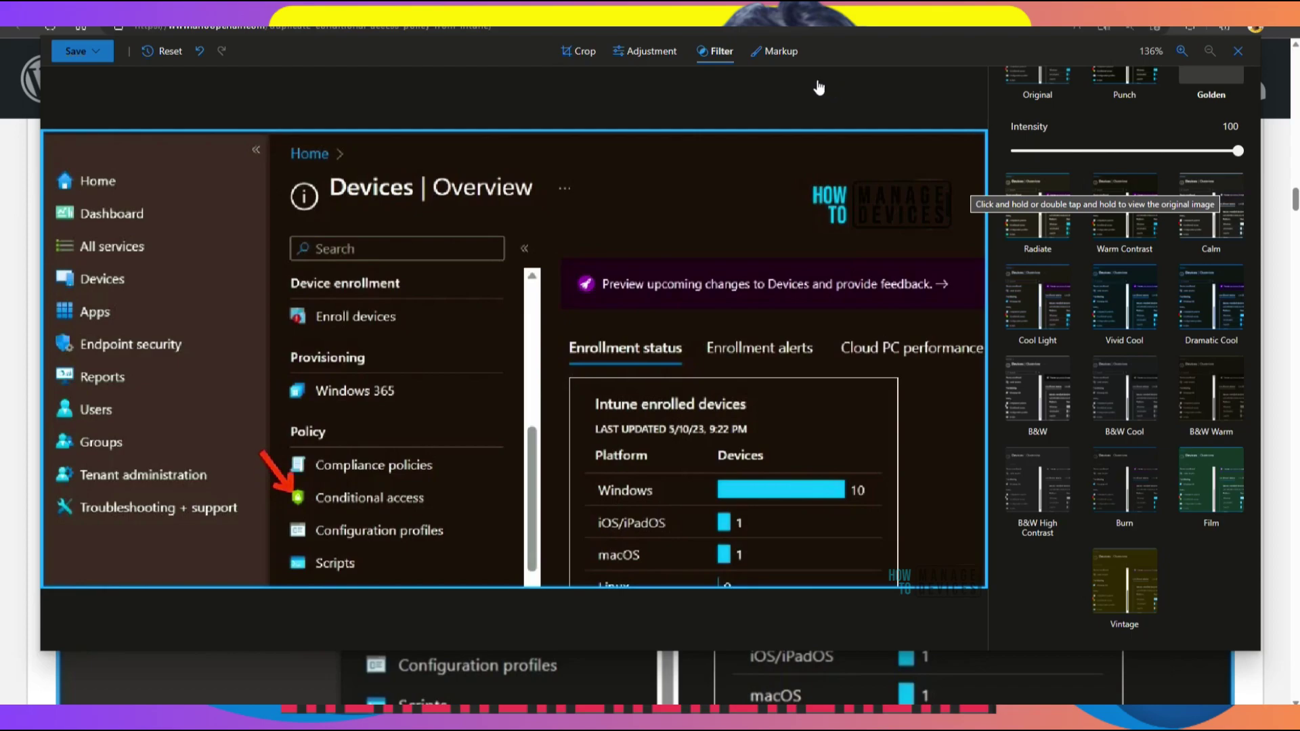
Handwrite HoMD and CA notes in pen, underlining and numbering Devices and Conditional access.
click(779, 51)
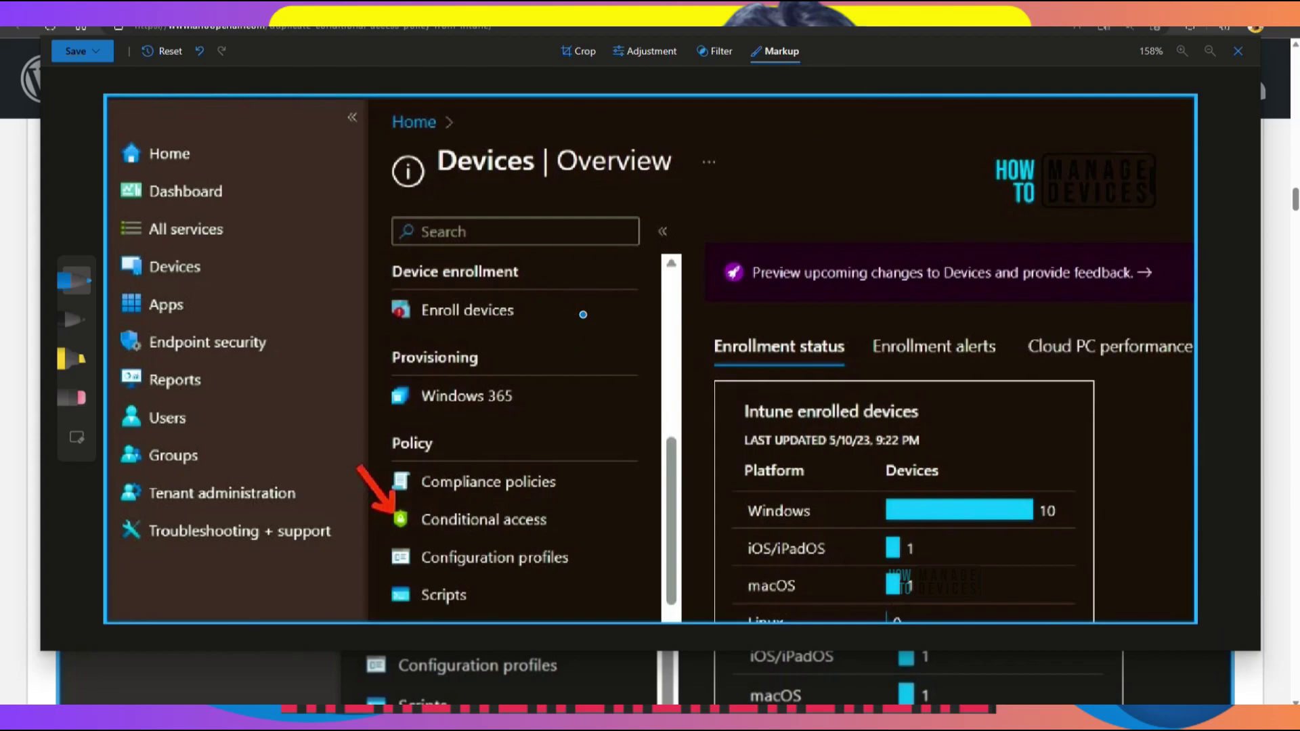
mouse_move(572, 392)
mouse_down()
mouse_move(587, 285)
mouse_move(601, 303)
mouse_up()
drag(603, 350, 755, 318)
drag(569, 393, 867, 359)
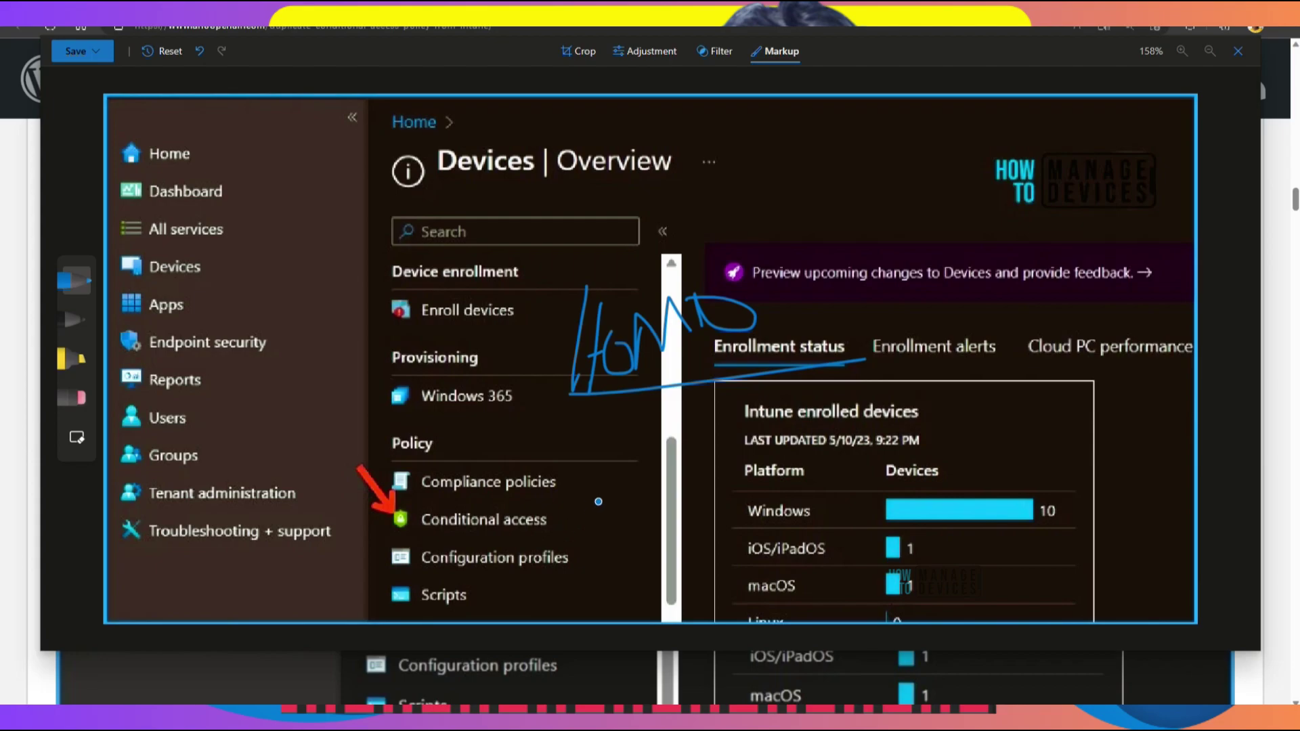
mouse_move(598, 502)
mouse_down()
mouse_move(621, 559)
mouse_move(647, 485)
mouse_move(663, 542)
mouse_up()
drag(586, 571, 635, 576)
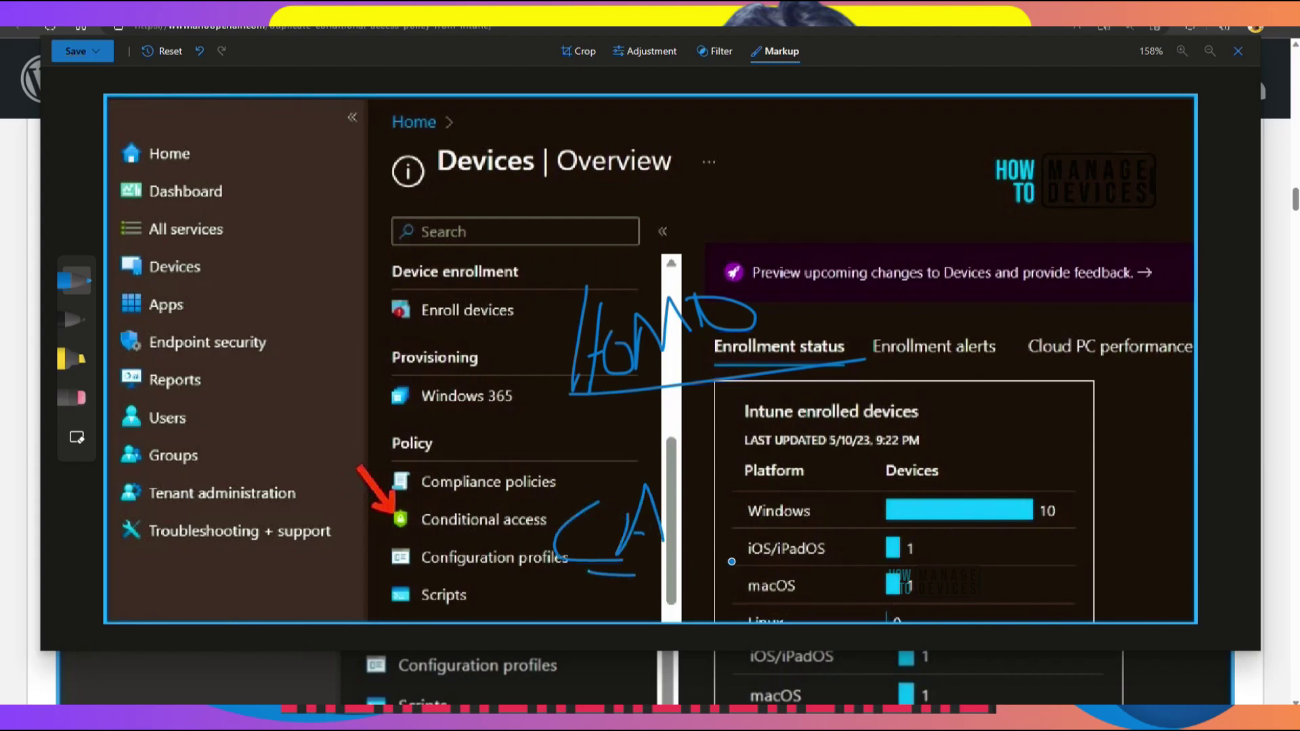
drag(731, 561, 589, 560)
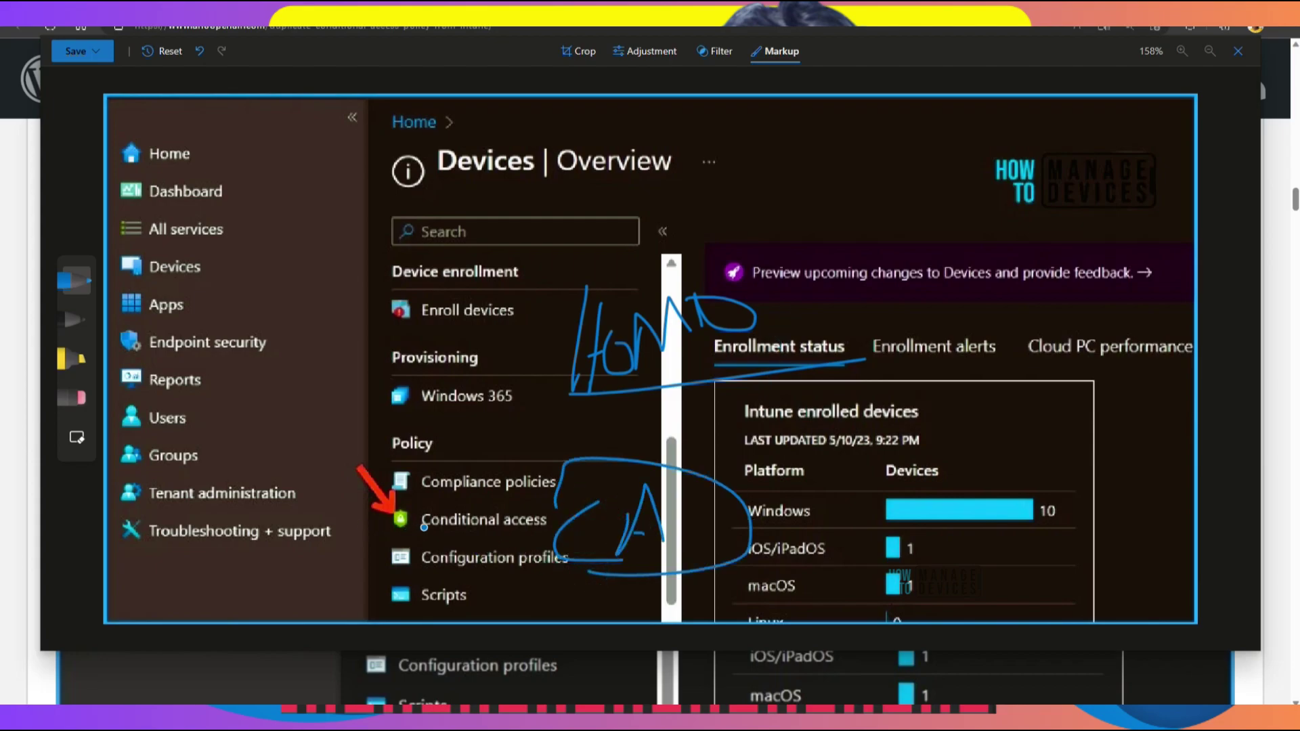
drag(403, 537, 569, 537)
drag(455, 495, 497, 507)
drag(221, 248, 253, 293)
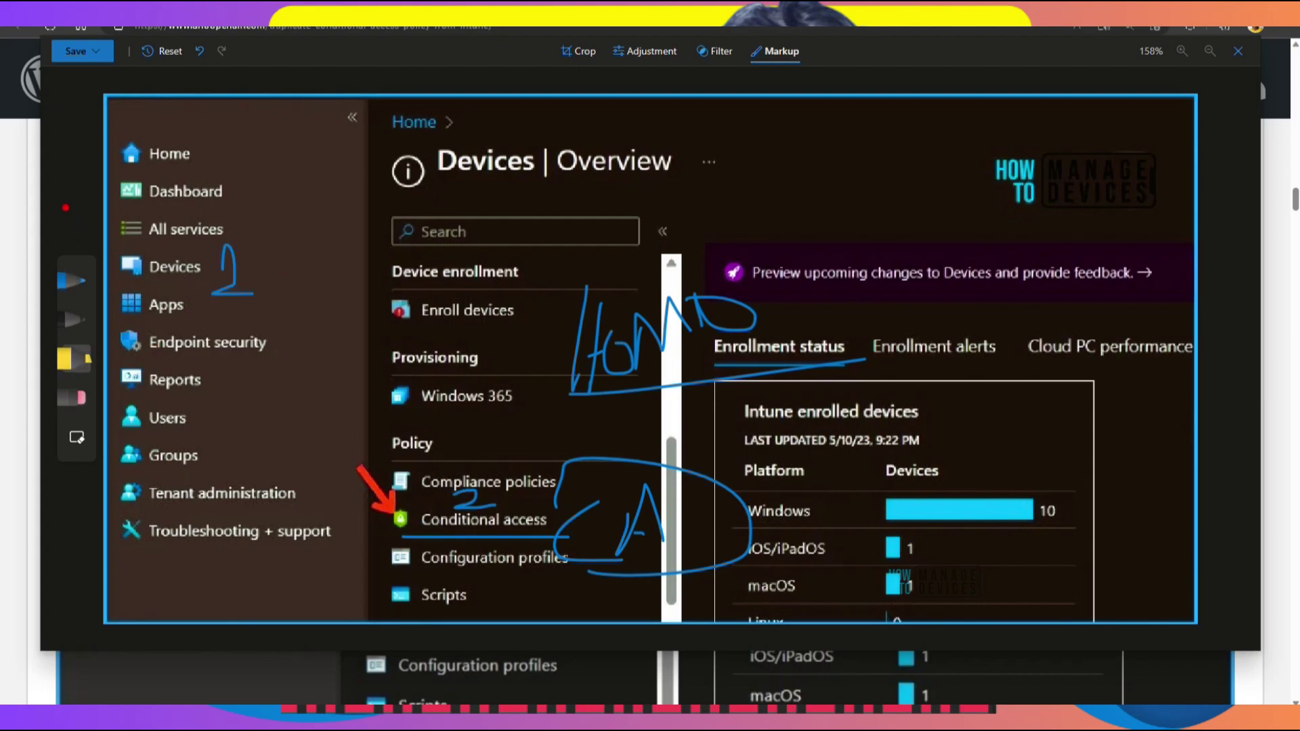
mouse_move(66, 208)
mouse_down()
mouse_move(181, 514)
mouse_move(74, 550)
mouse_up()
mouse_move(525, 351)
mouse_down()
mouse_move(244, 364)
mouse_move(203, 342)
mouse_up()
Highlight the Provisioning heading in yellow, then erase all ink strokes.
click(89, 365)
drag(385, 360, 491, 357)
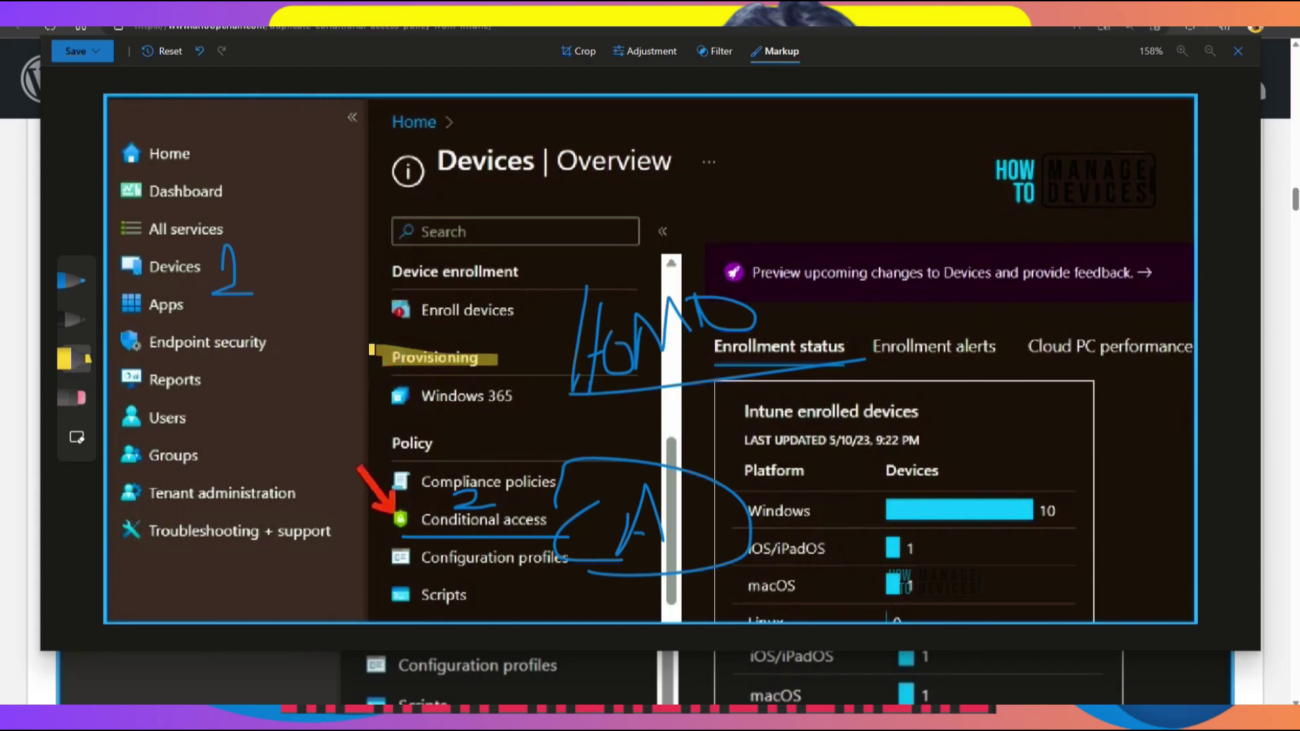
click(77, 439)
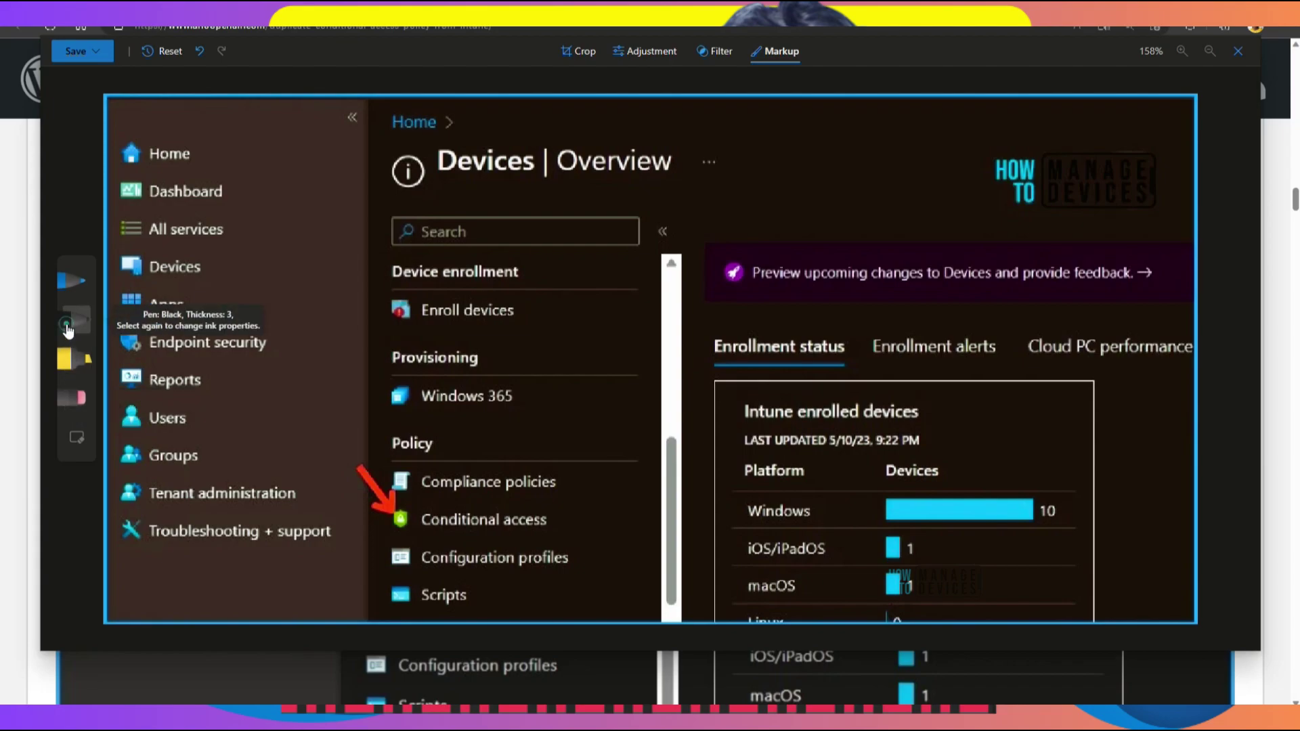
Draw a pen line along the Provisioning heading.
click(80, 287)
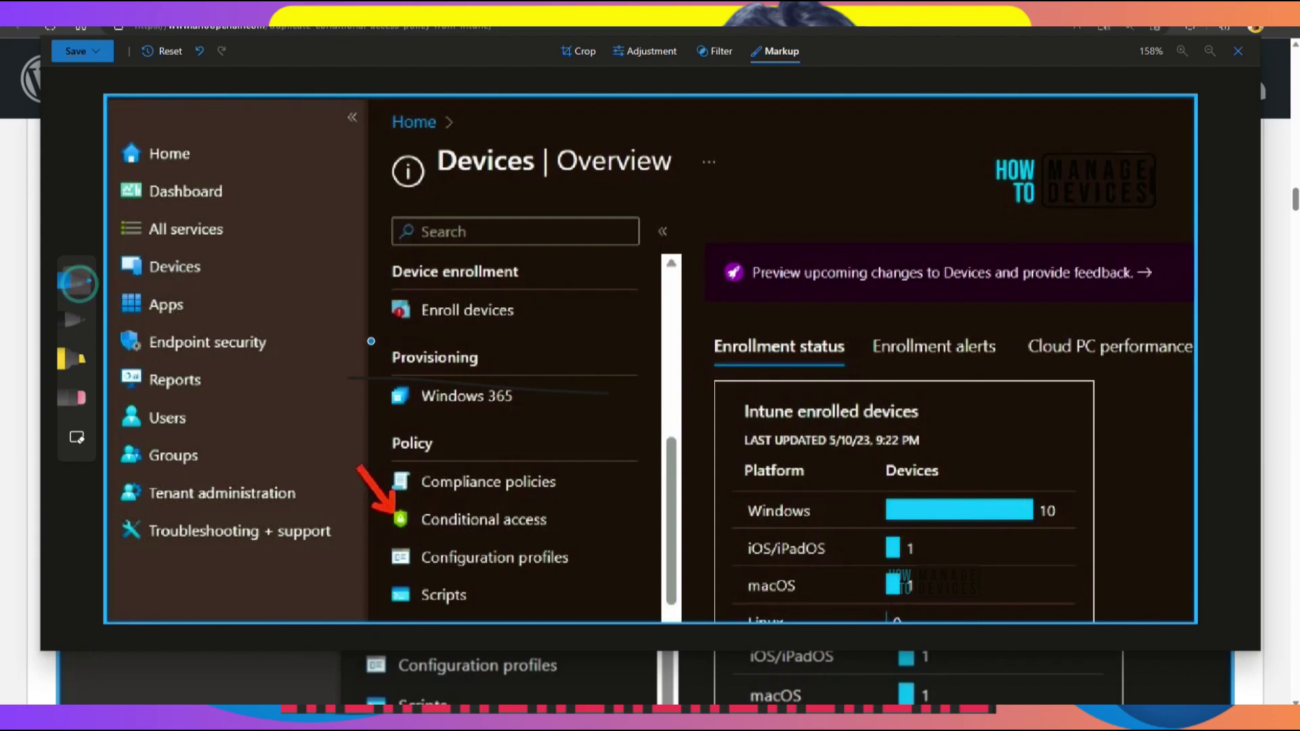
drag(374, 344, 585, 348)
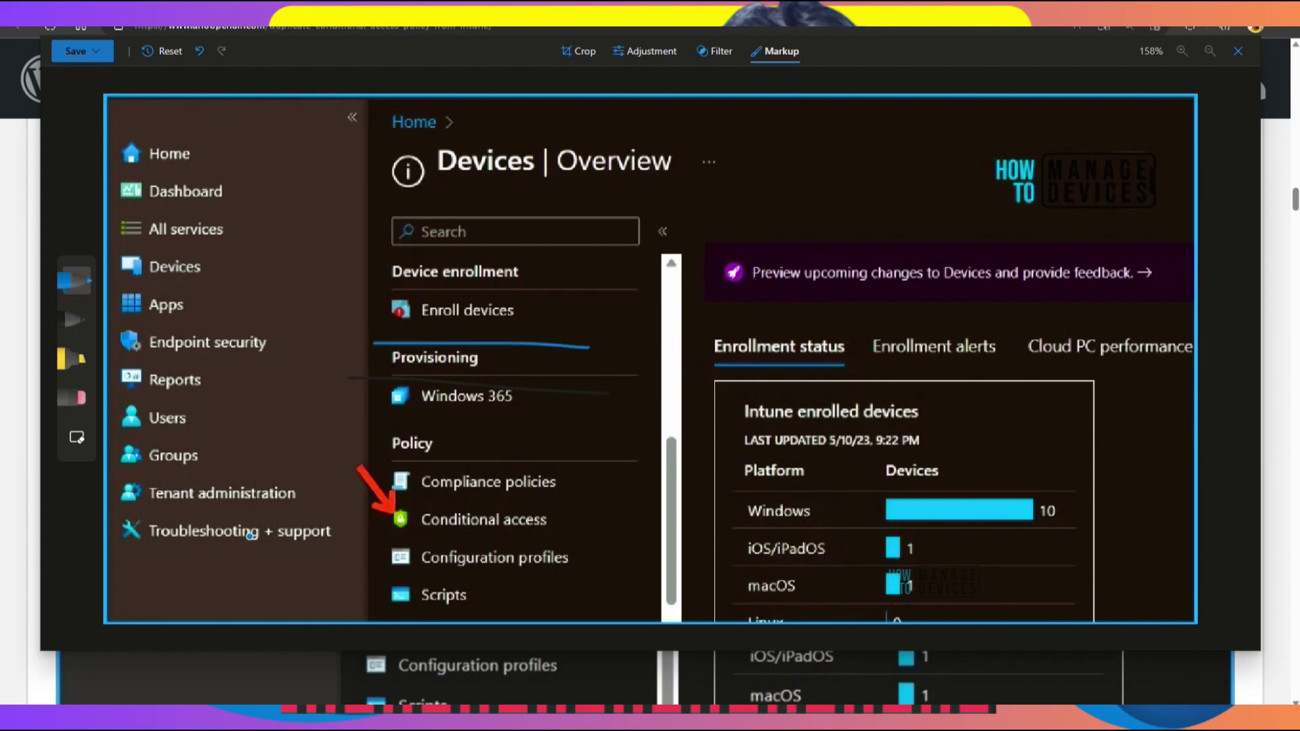